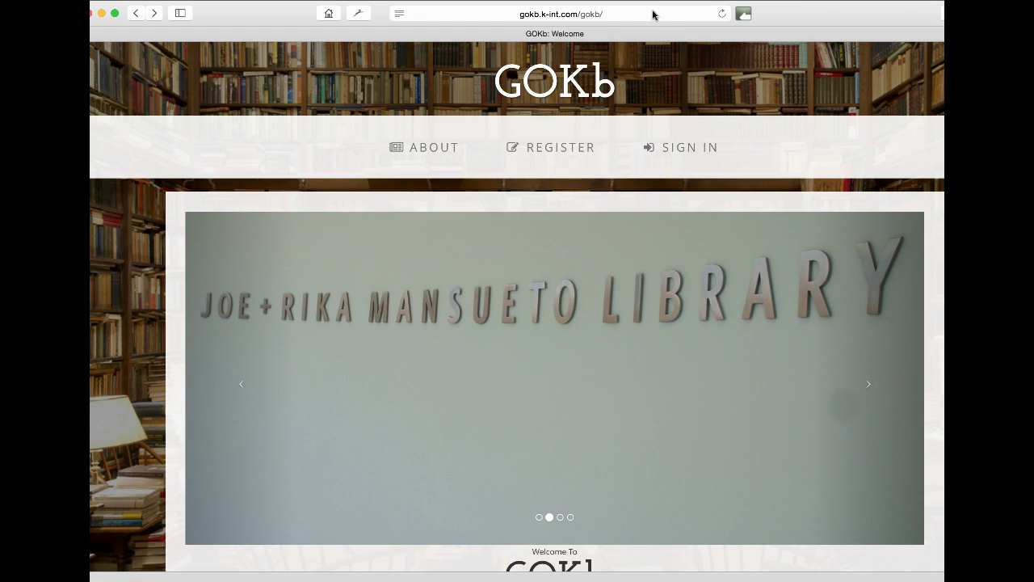
# Open the local OpenRefine site at 127.0.0.1:3333 and look over the GOKb list of checked-in and checked-out projects
pyautogui.click(652, 14)
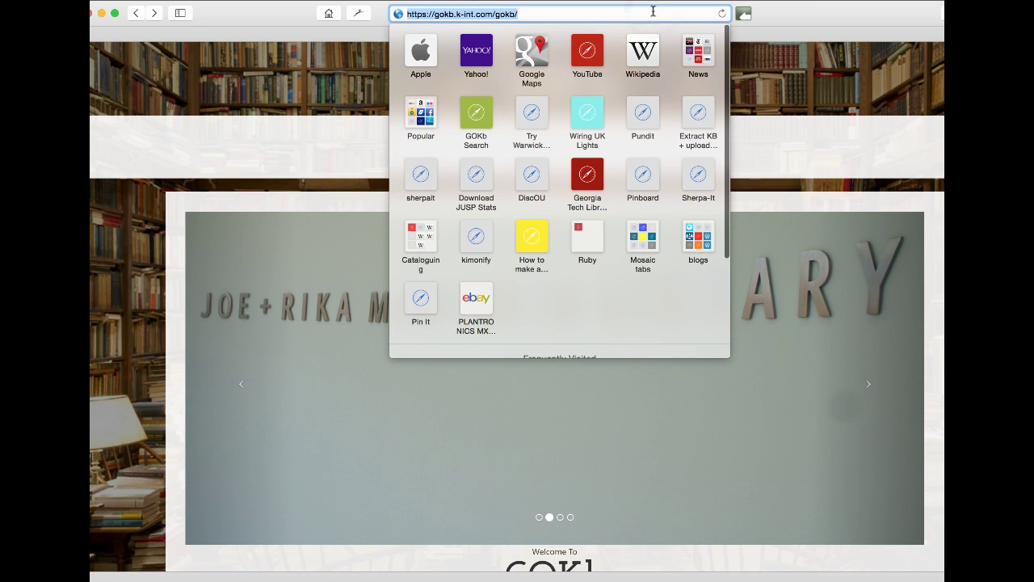
pyautogui.write('127')
pyautogui.press('Return')
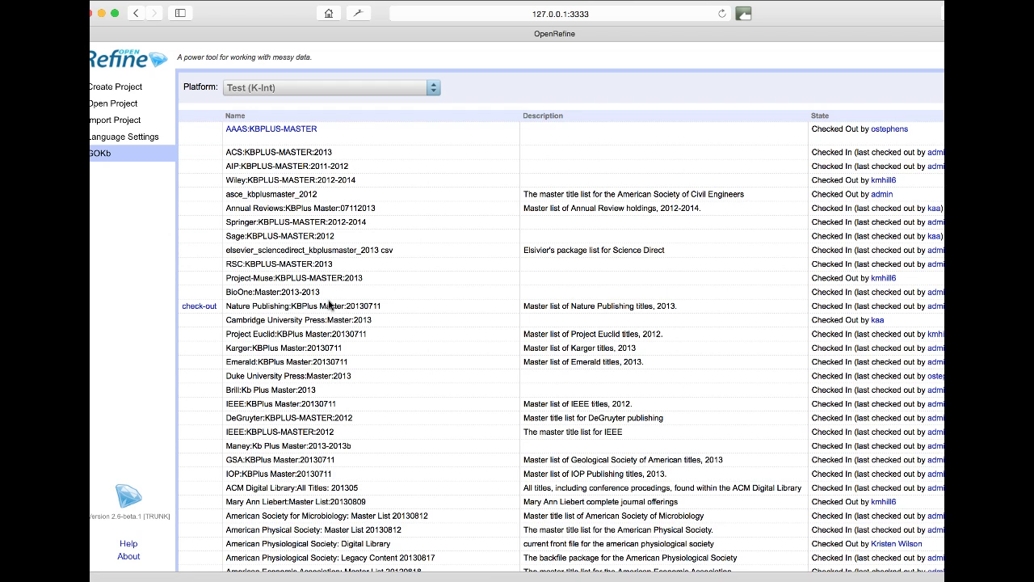
pyautogui.scroll(-3, 330, 304)
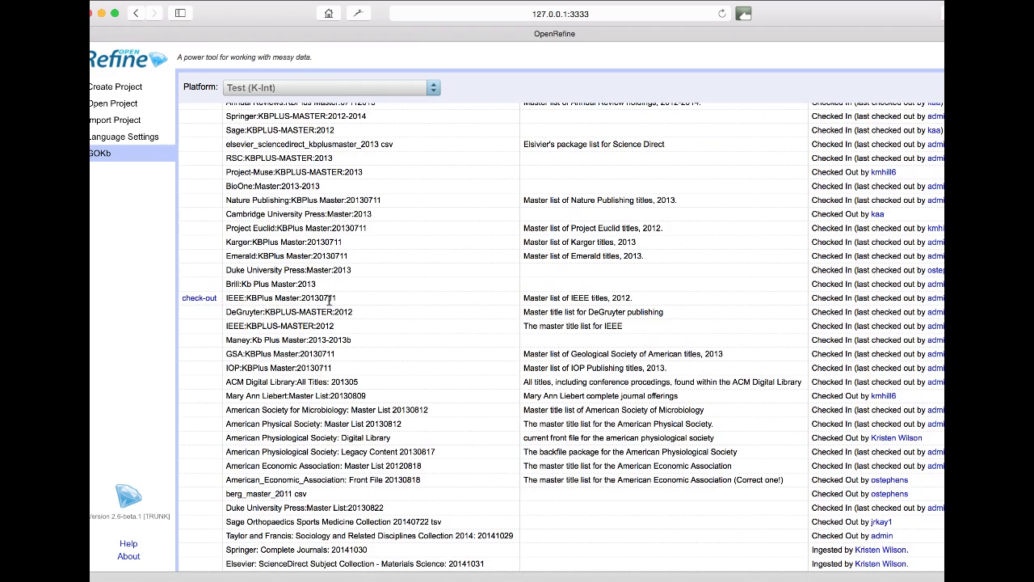
pyautogui.scroll(3, 339, 184)
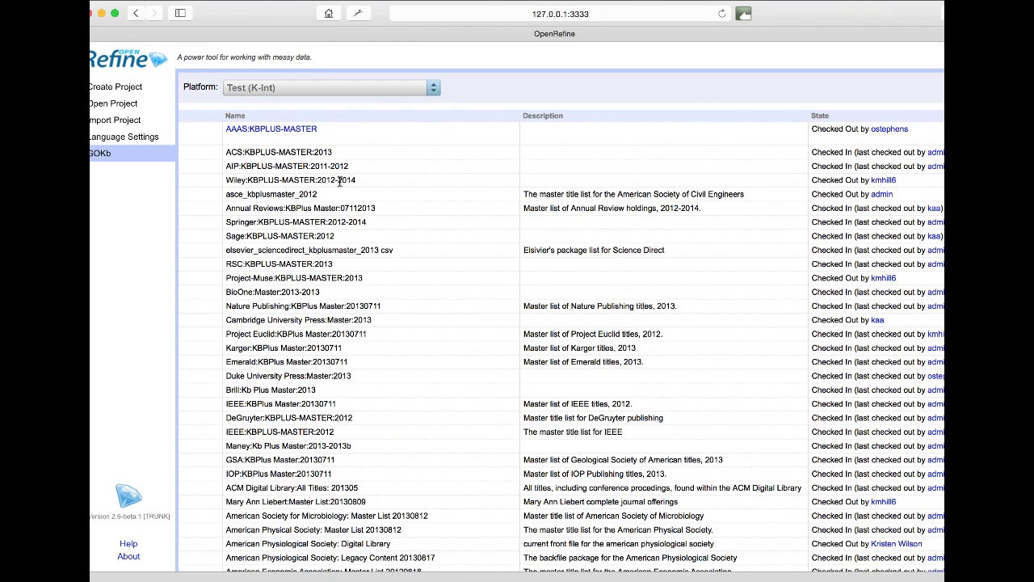
pyautogui.moveTo(329, 169)
# Start a new project by importing the ScienceDirect Guest title list dated 2014-11-11 (.txt) from the Downloads folder
pyautogui.click(117, 88)
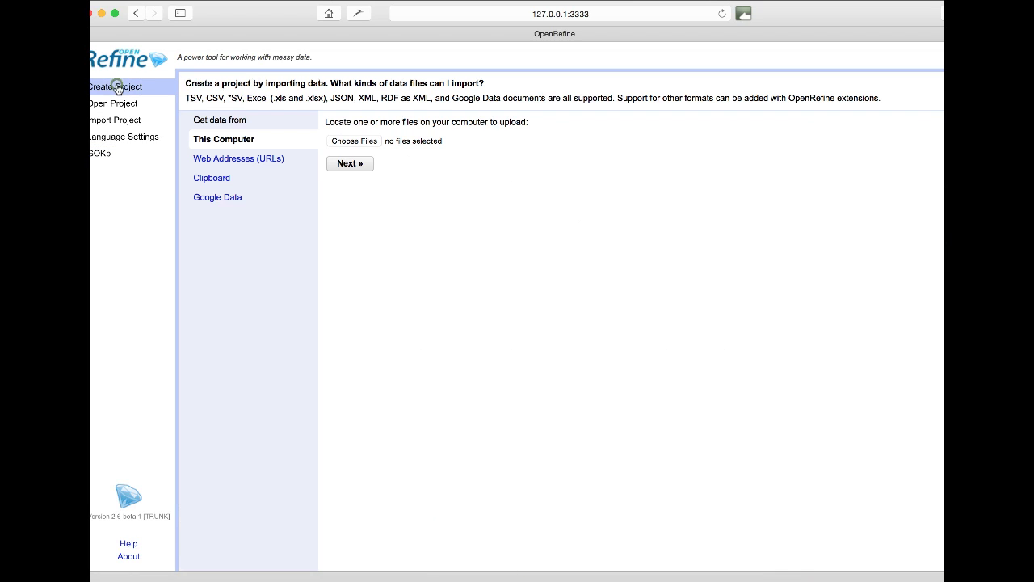
pyautogui.click(354, 142)
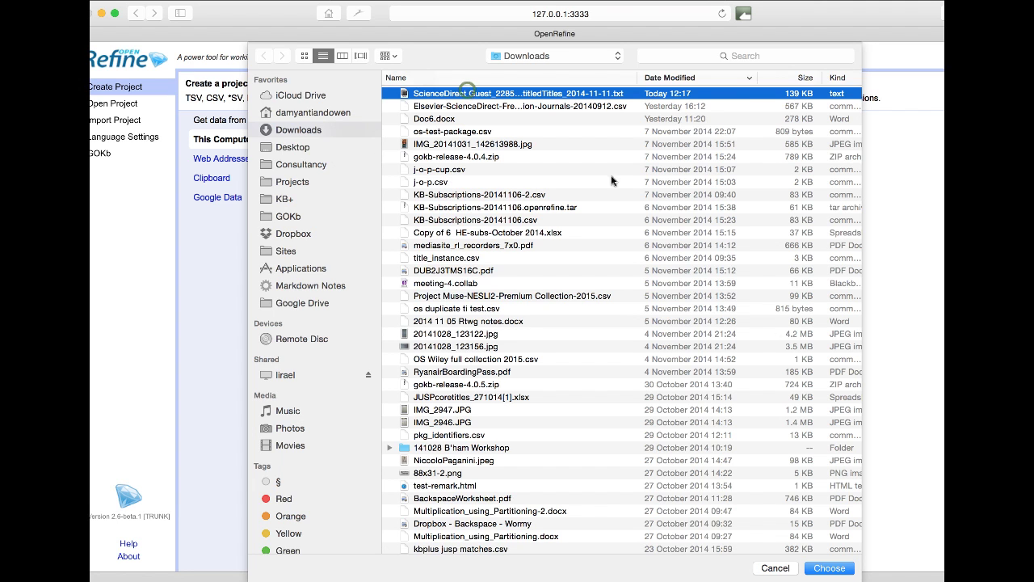
pyautogui.click(469, 91)
pyautogui.click(828, 568)
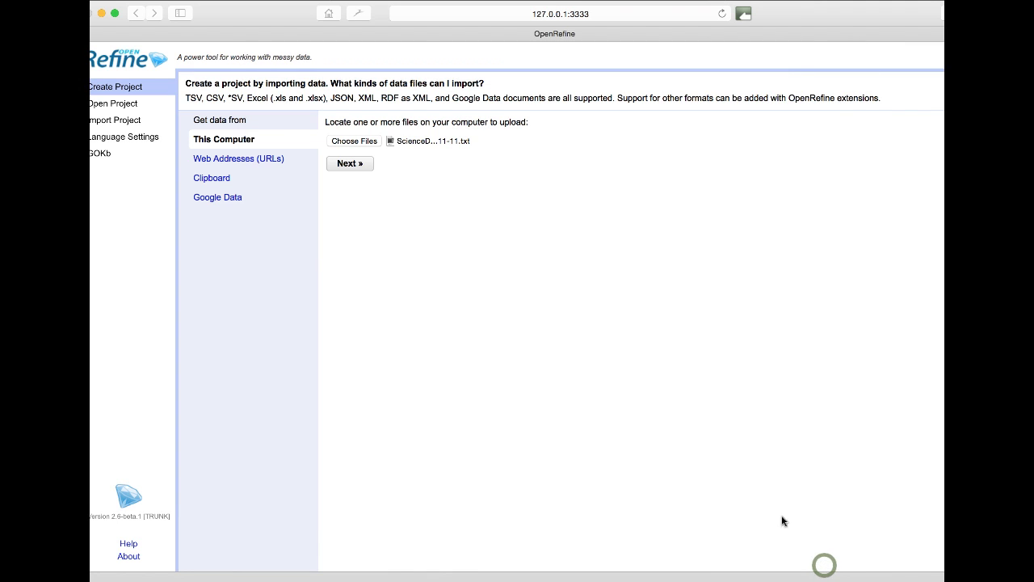
pyautogui.click(350, 164)
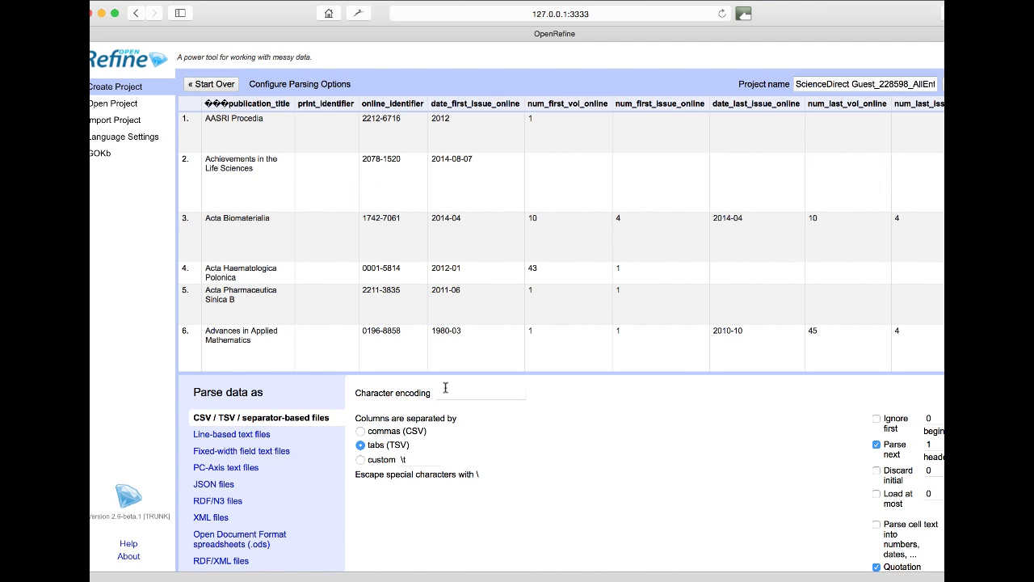
# Replace the suggested project name with "Elsevier: ScienceDirect: 201141111"
pyautogui.doubleClick(820, 83)
pyautogui.click(819, 83)
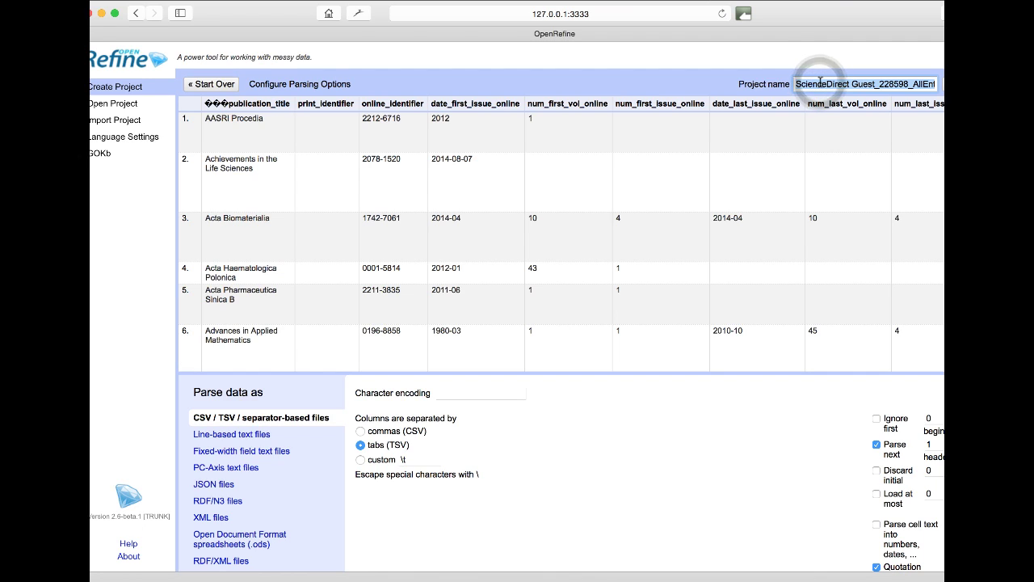
pyautogui.press('super+a')
pyautogui.write('E')
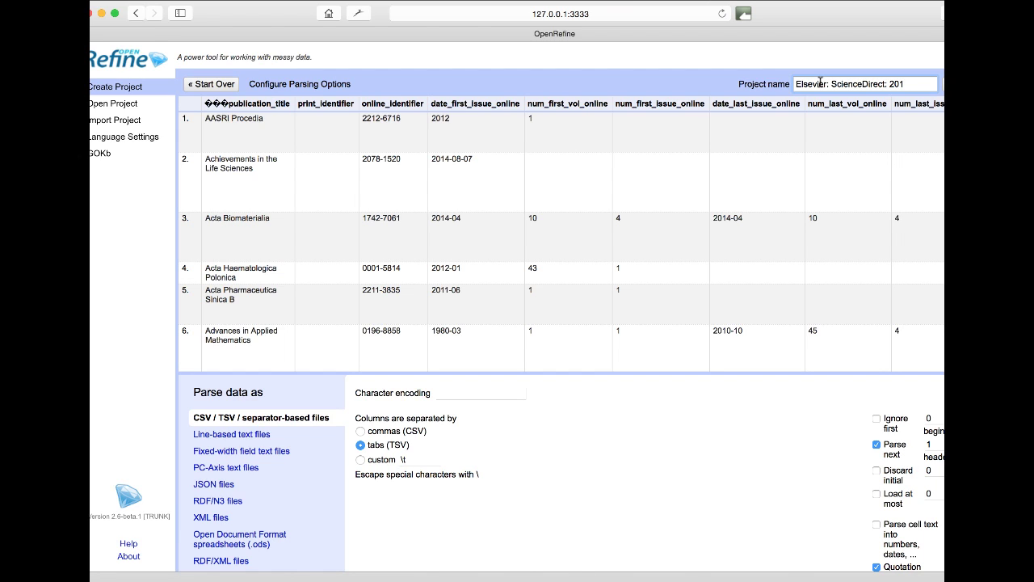
pyautogui.write('lsevier: ScienceDirect: 201141111')
# Set the character encoding of the imported file to UTF-8 and create the project
pyautogui.click(472, 393)
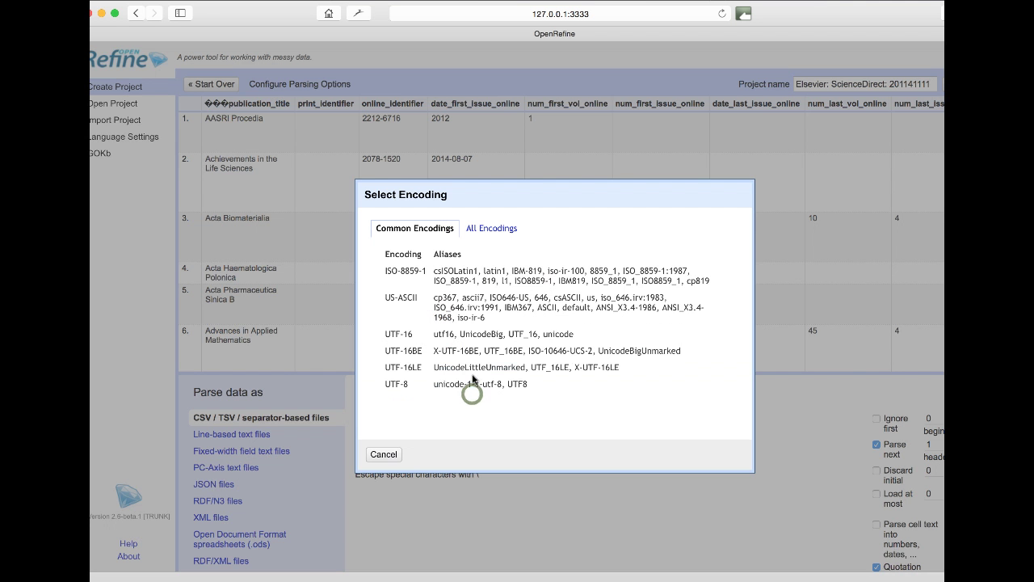
pyautogui.click(394, 386)
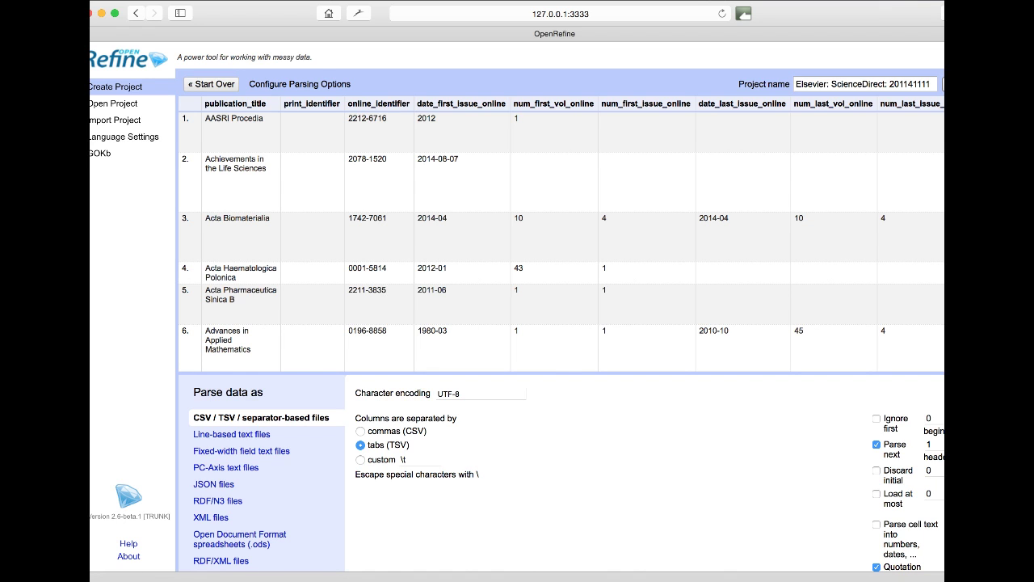
pyautogui.click(944, 84)
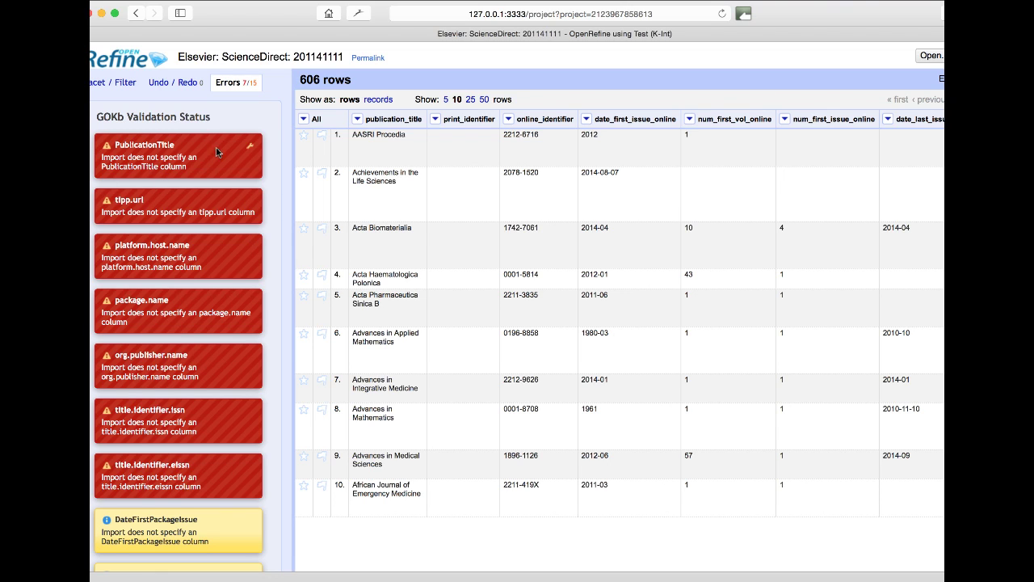
# Review the GOKb validation errors and resolve the missing tipp.url column by renaming title_url to tipp.url
pyautogui.doubleClick(267, 86)
pyautogui.scroll(-5, 147, 386)
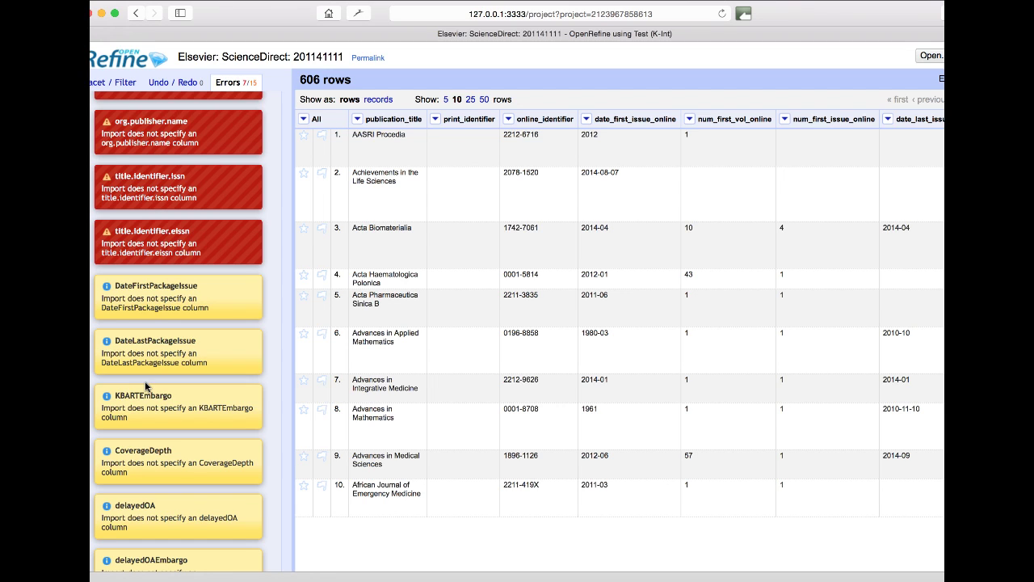
pyautogui.scroll(5, 147, 386)
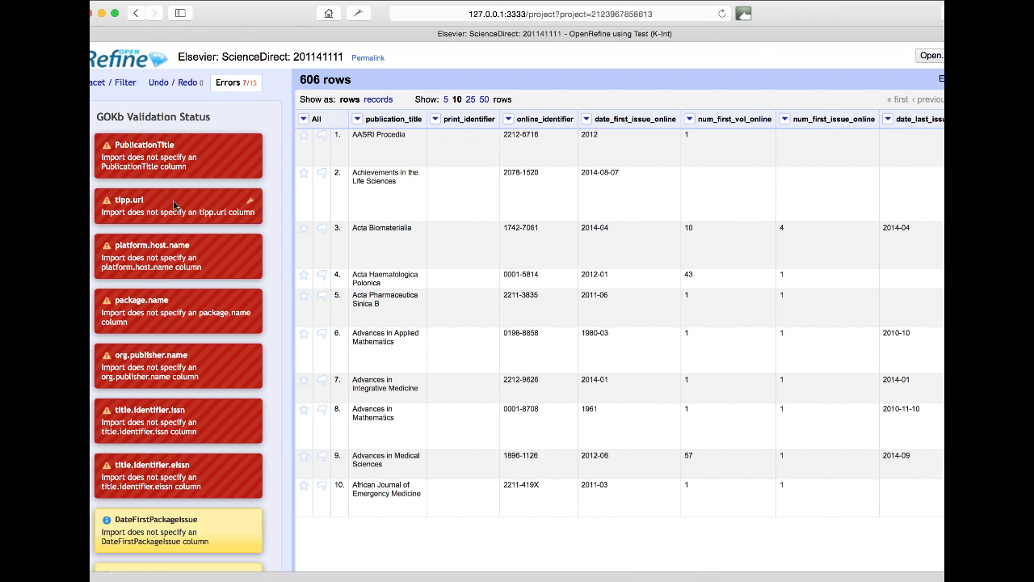
pyautogui.moveTo(115, 202); pyautogui.dragTo(145, 202)
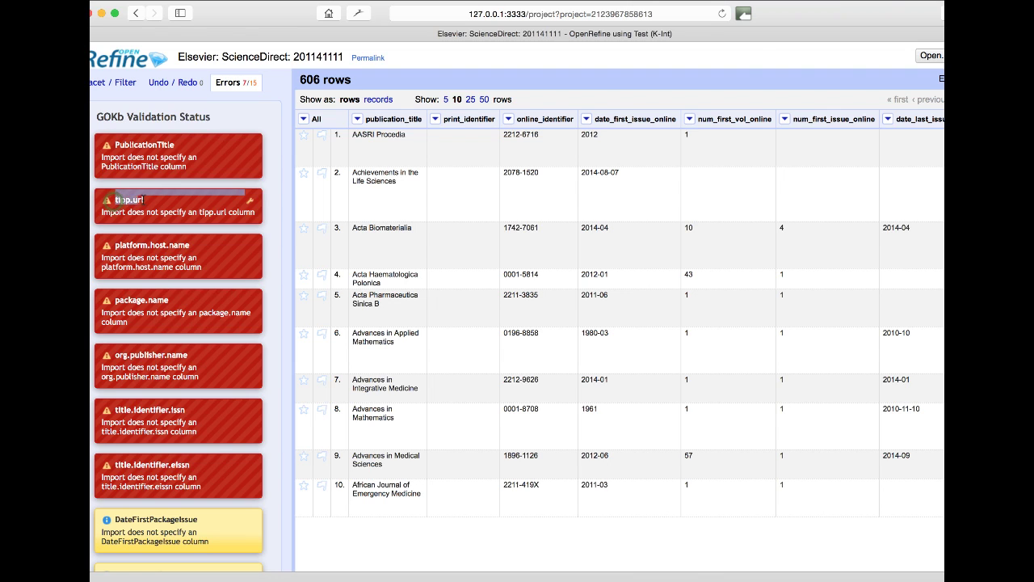
pyautogui.click(152, 202)
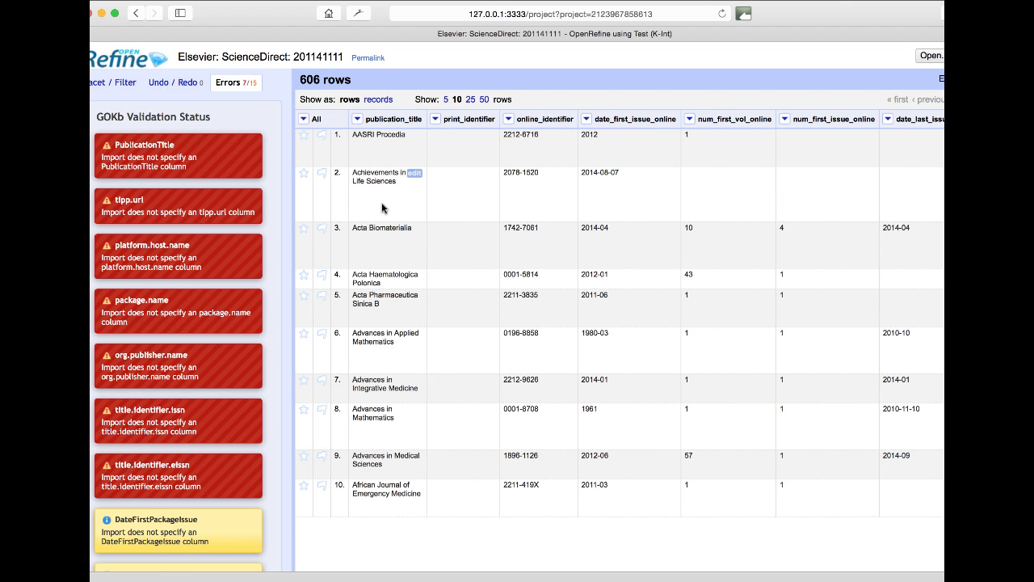
pyautogui.hscroll(10, 382, 208)
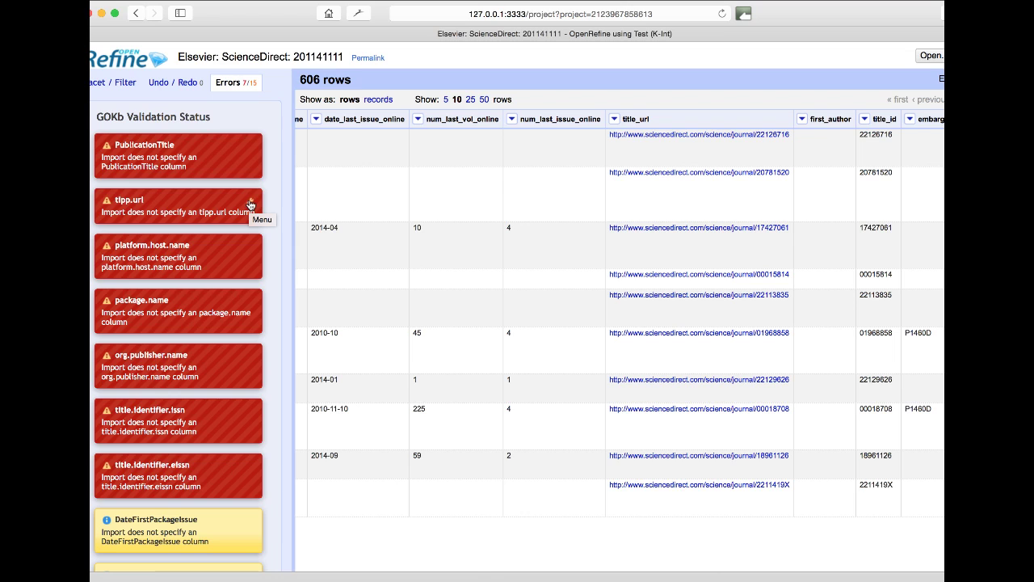
pyautogui.click(250, 205)
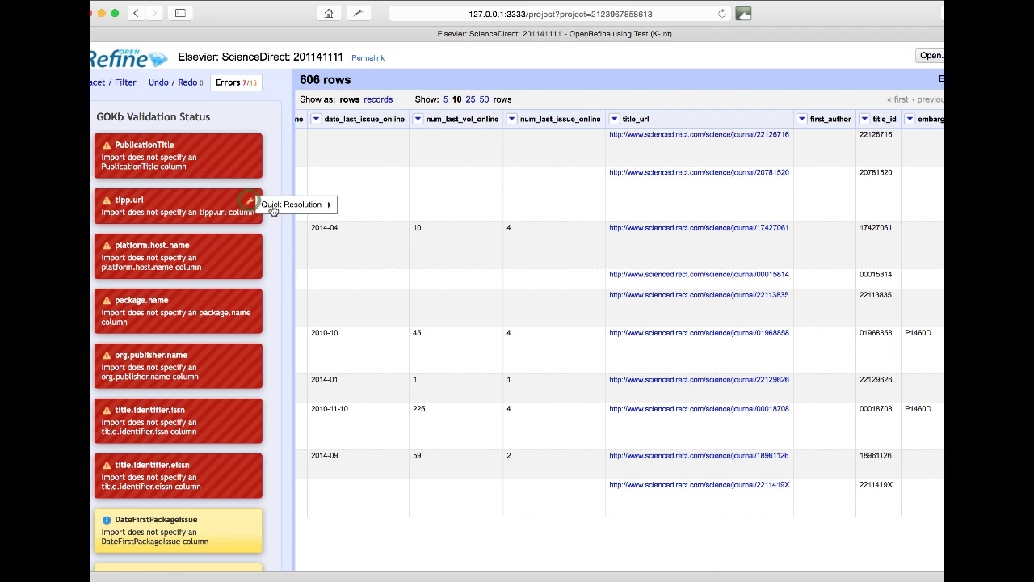
pyautogui.moveTo(299, 205)
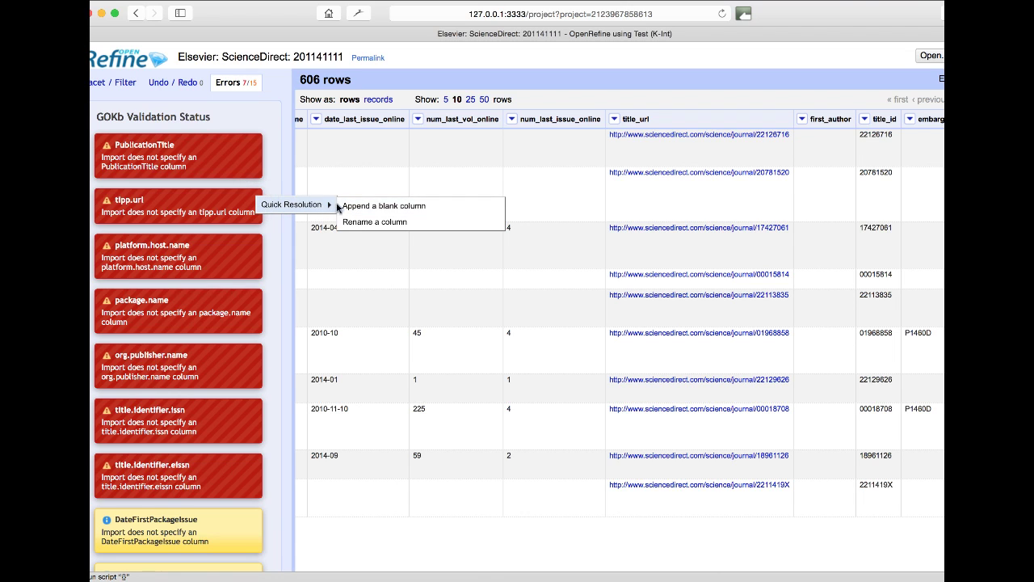
pyautogui.click(387, 223)
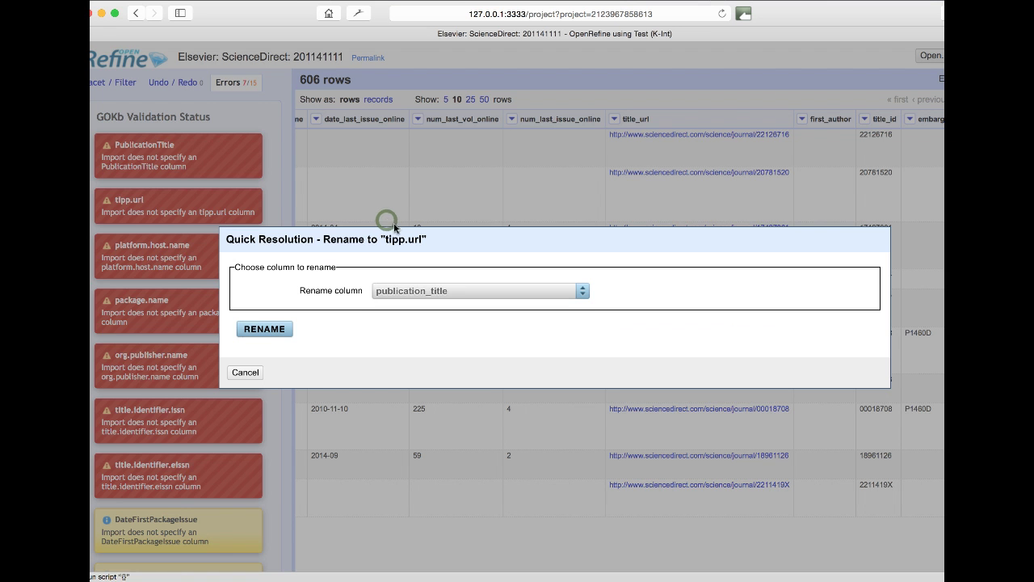
pyautogui.click(415, 291)
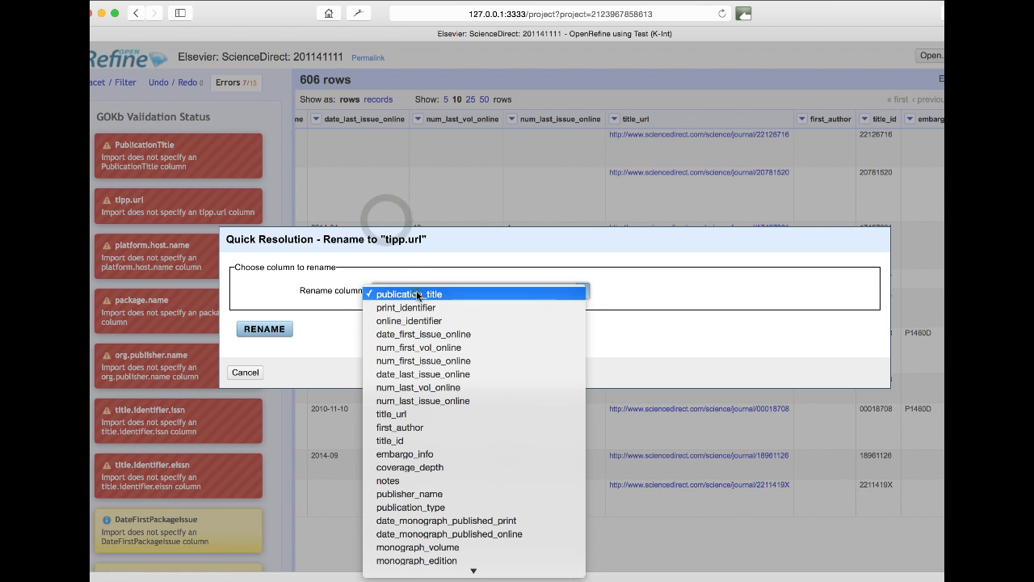
pyautogui.click(406, 413)
pyautogui.click(265, 330)
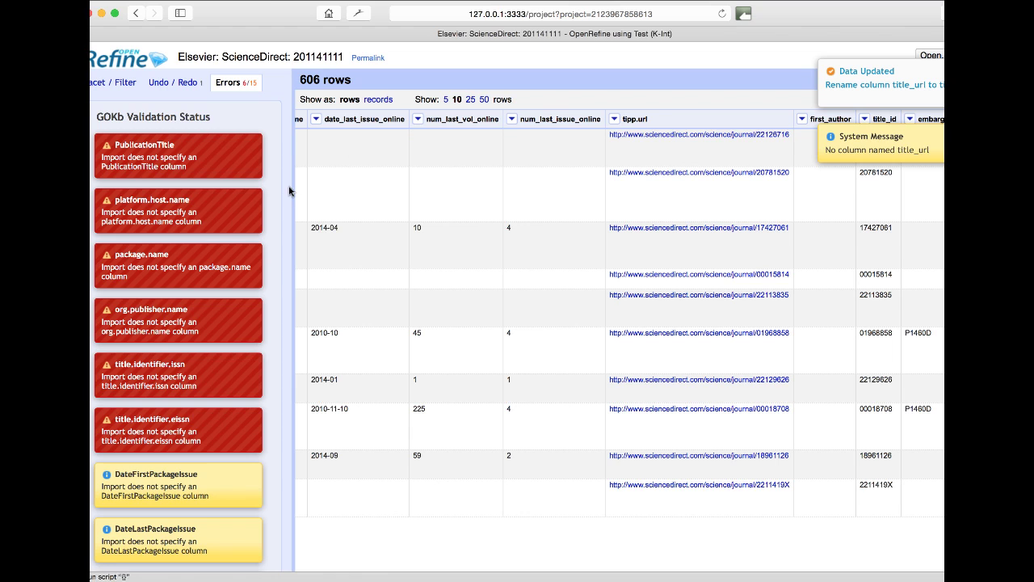
# Consult the "Rename KBART columns to GOKb columns" macro JSON on the Kuali OLE wiki and return to the OpenRefine project
pyautogui.hscroll(1, 430, 202)
pyautogui.hscroll(1, 431, 202)
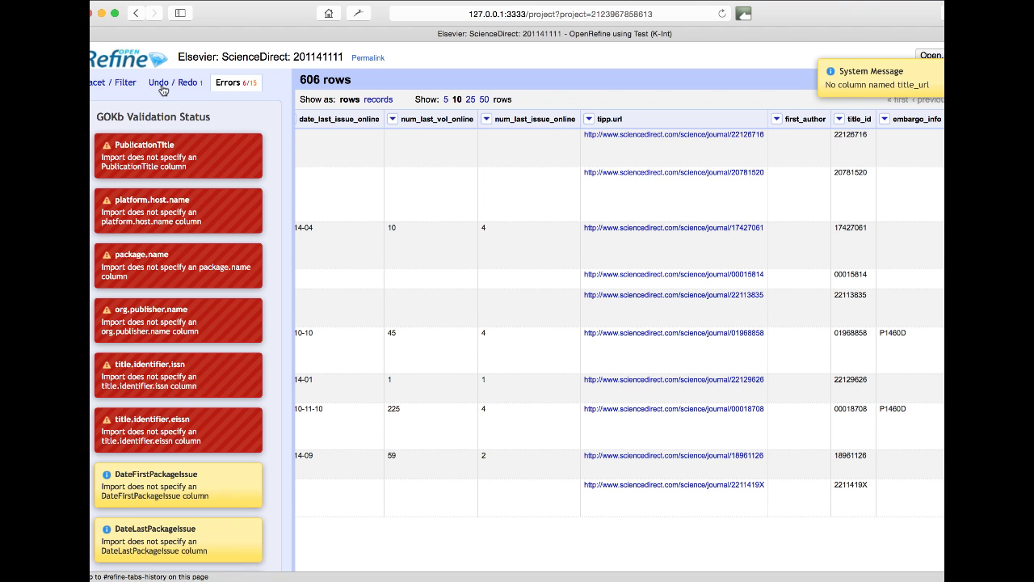
pyautogui.hscroll(-10, 388, 209)
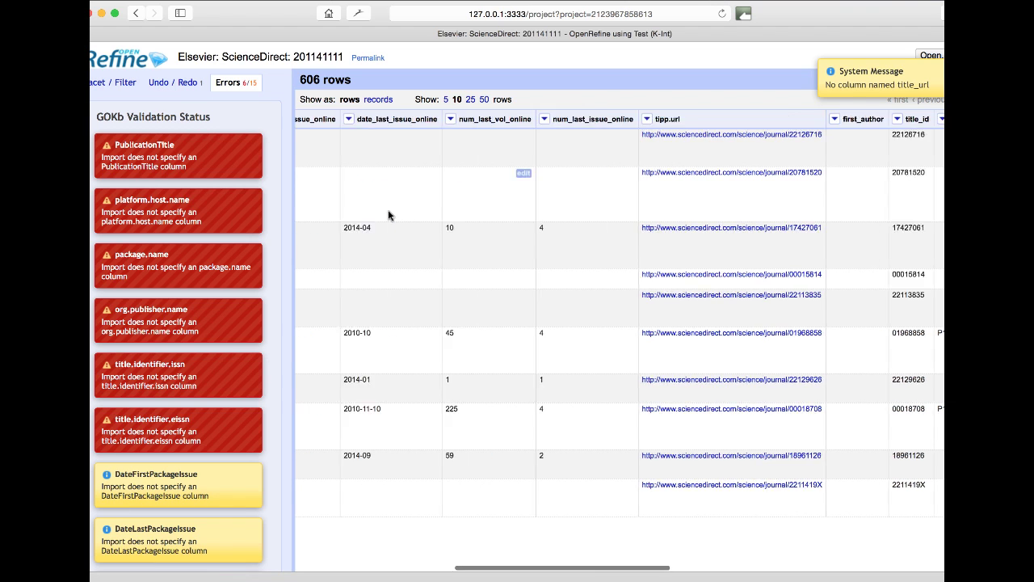
pyautogui.hscroll(-5, 497, 185)
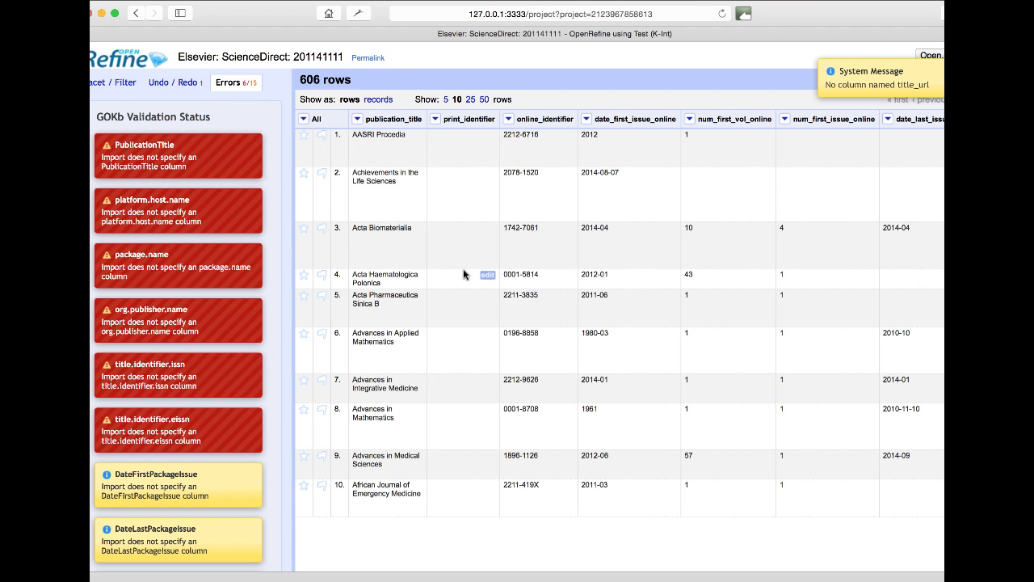
pyautogui.press('super+grave')
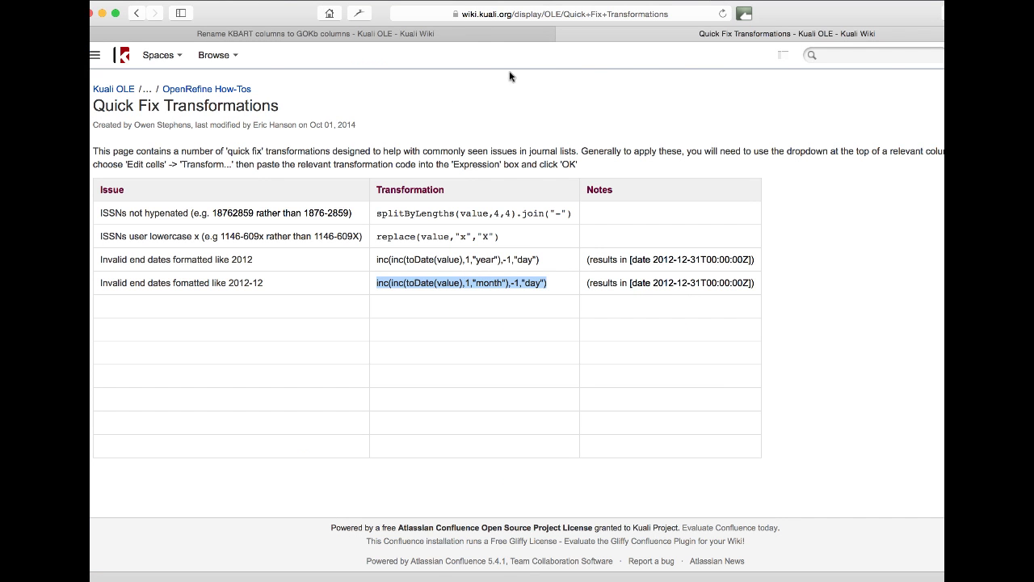
pyautogui.click(478, 35)
pyautogui.scroll(15, 333, 224)
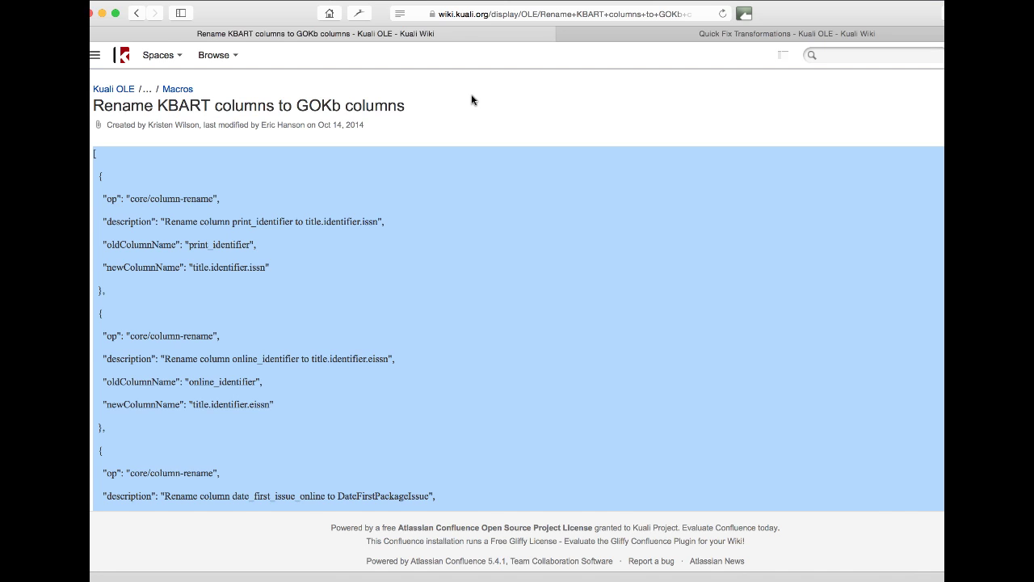
pyautogui.press('super+grave')
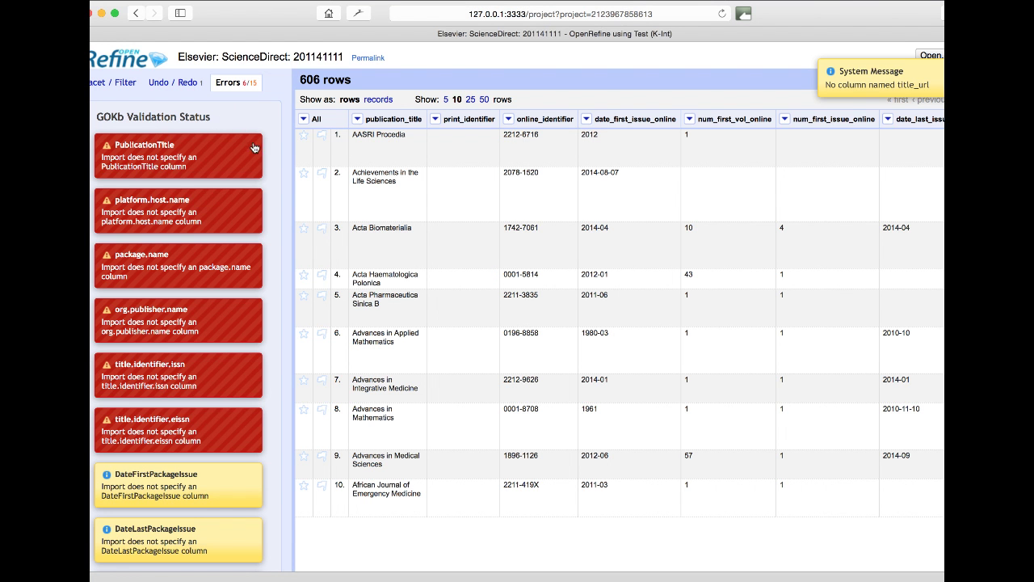
# Apply the pasted KBART-to-GOKb rename macro JSON to the project as an operation history
pyautogui.click(167, 82)
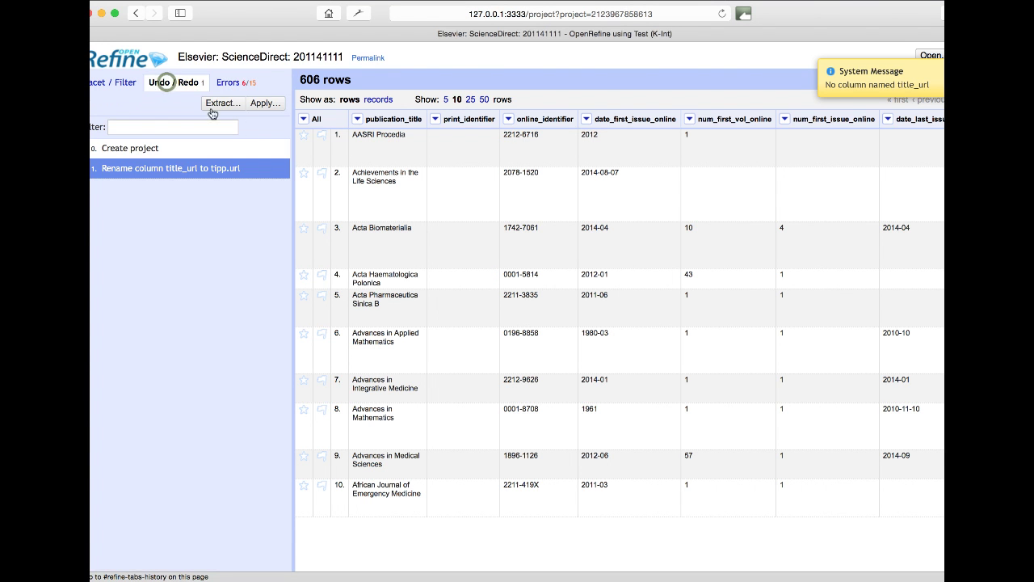
pyautogui.click(274, 105)
pyautogui.press('super+v')
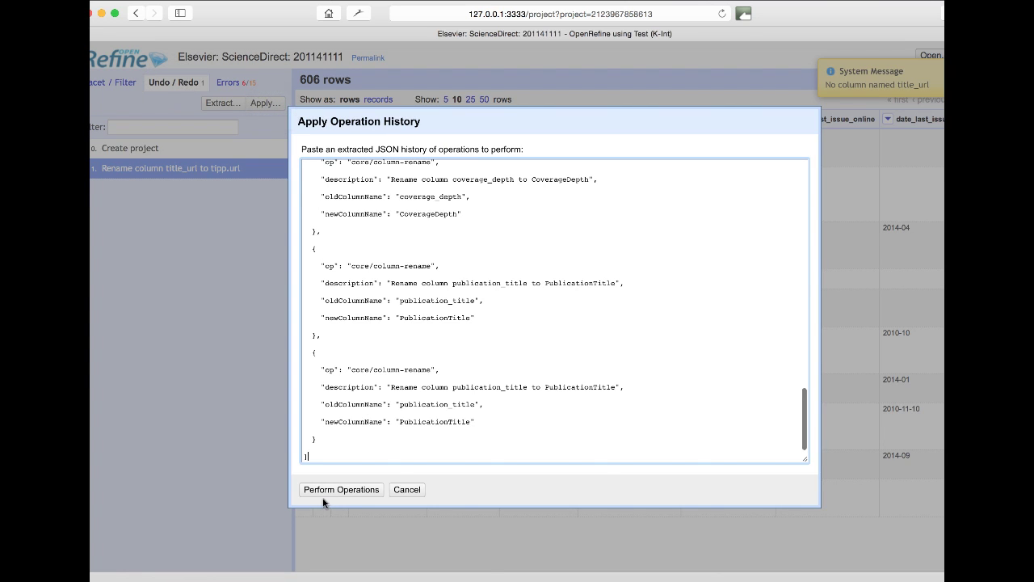
pyautogui.click(327, 493)
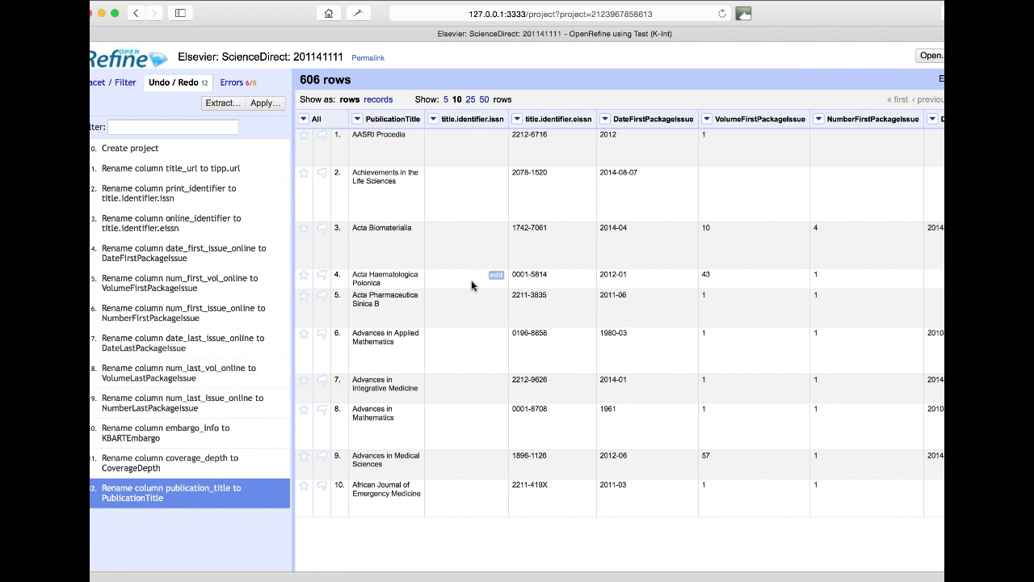
# Resolve the missing platform.host.name validation error by appending a blank column for it
pyautogui.click(234, 83)
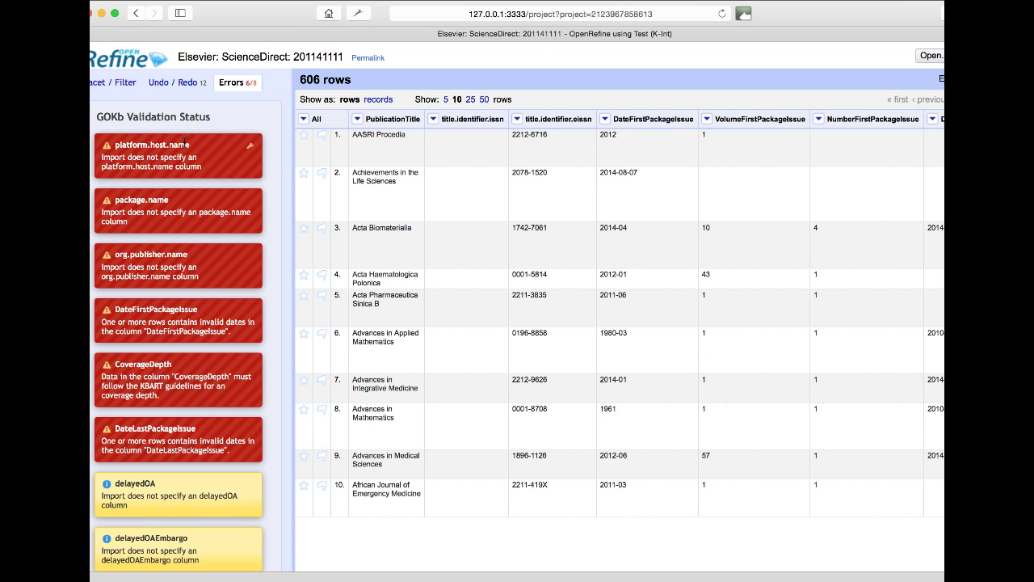
pyautogui.click(251, 148)
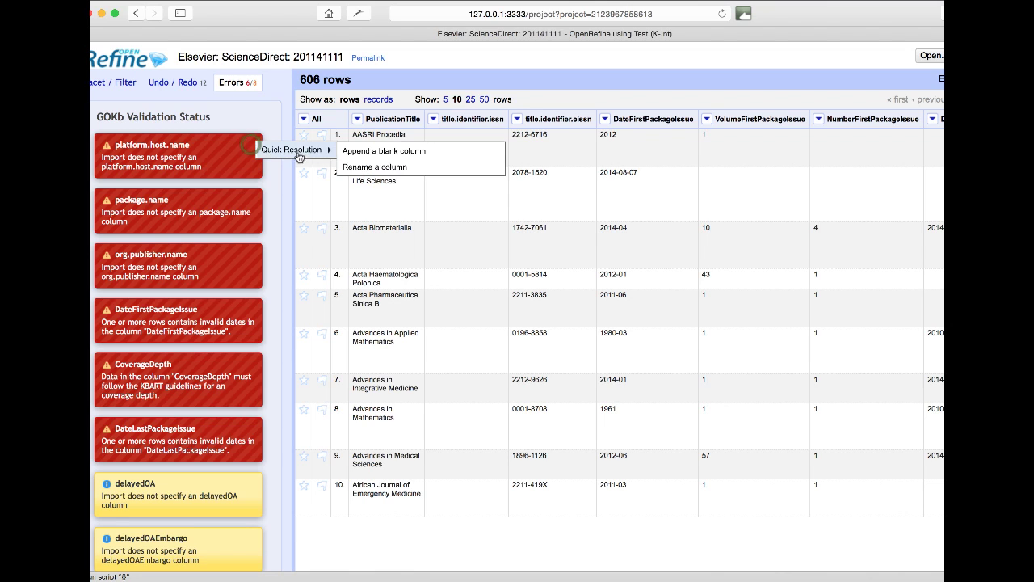
pyautogui.click(364, 153)
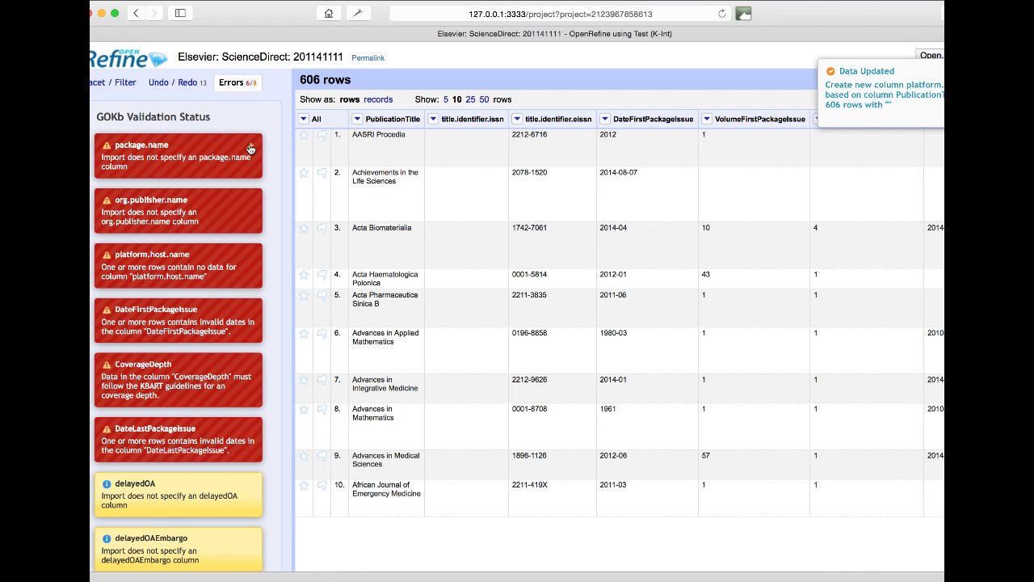
# Resolve the missing package.name and org.publisher.name validation errors by appending a blank column for each
pyautogui.click(251, 147)
pyautogui.moveTo(275, 150)
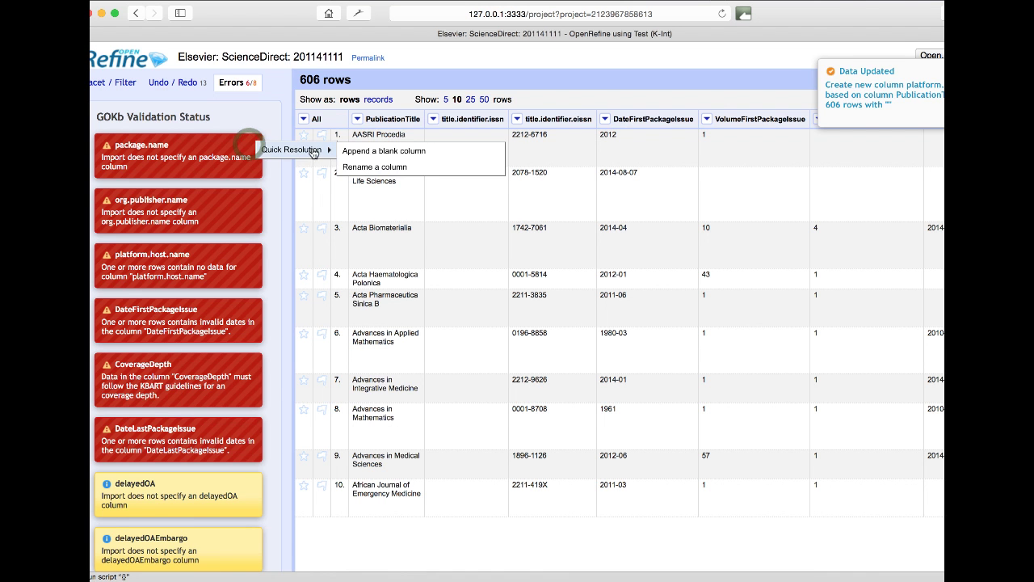
pyautogui.click(390, 154)
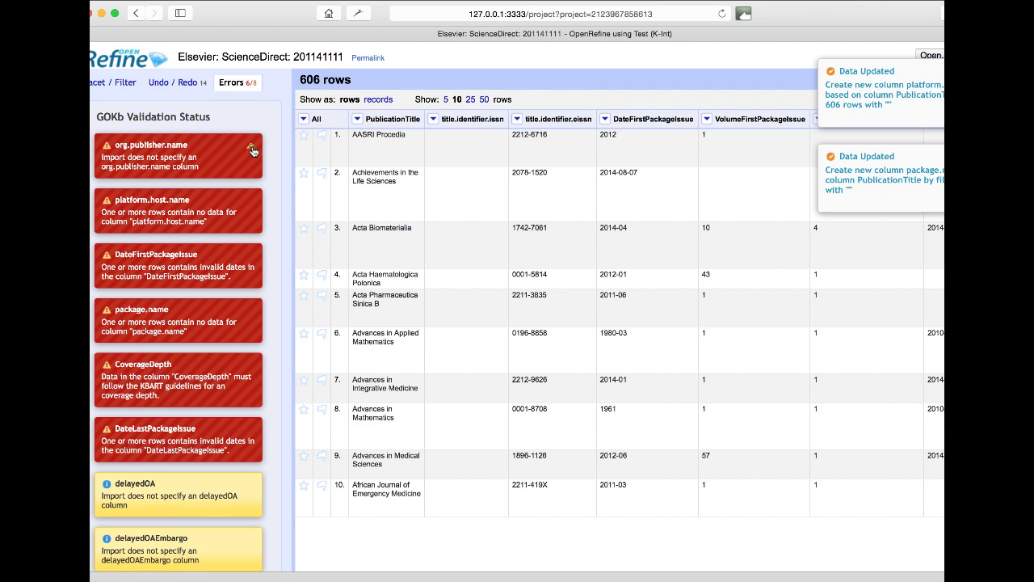
pyautogui.click(251, 148)
pyautogui.moveTo(271, 149)
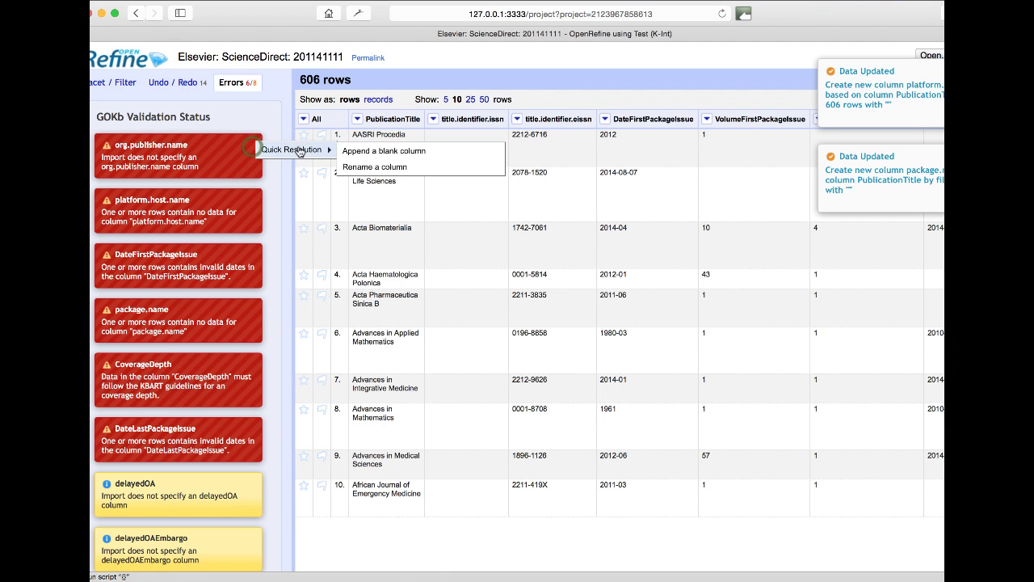
pyautogui.click(360, 153)
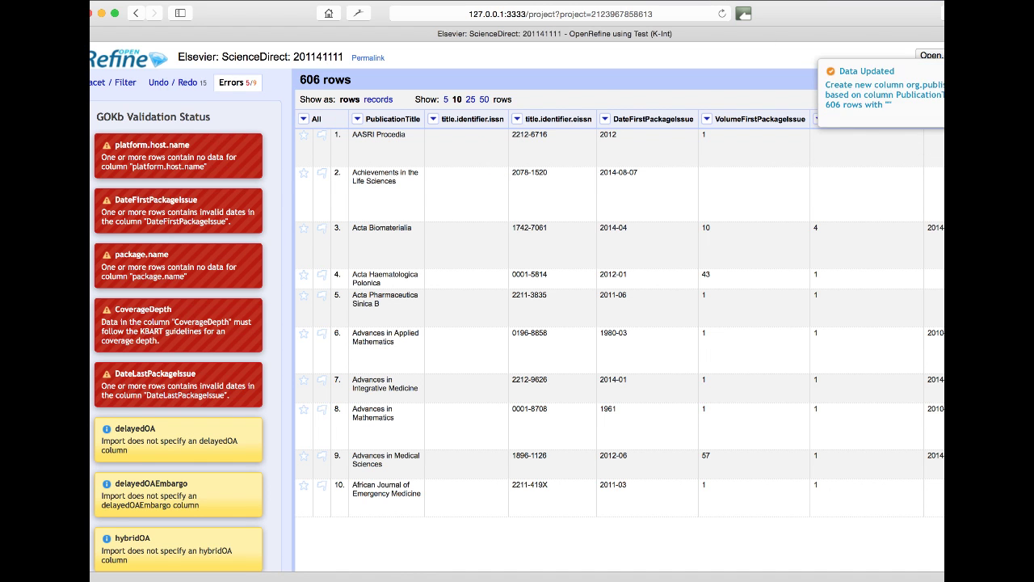
# Create a text facet on the platform.host.name column
pyautogui.hscroll(15, 804, 345)
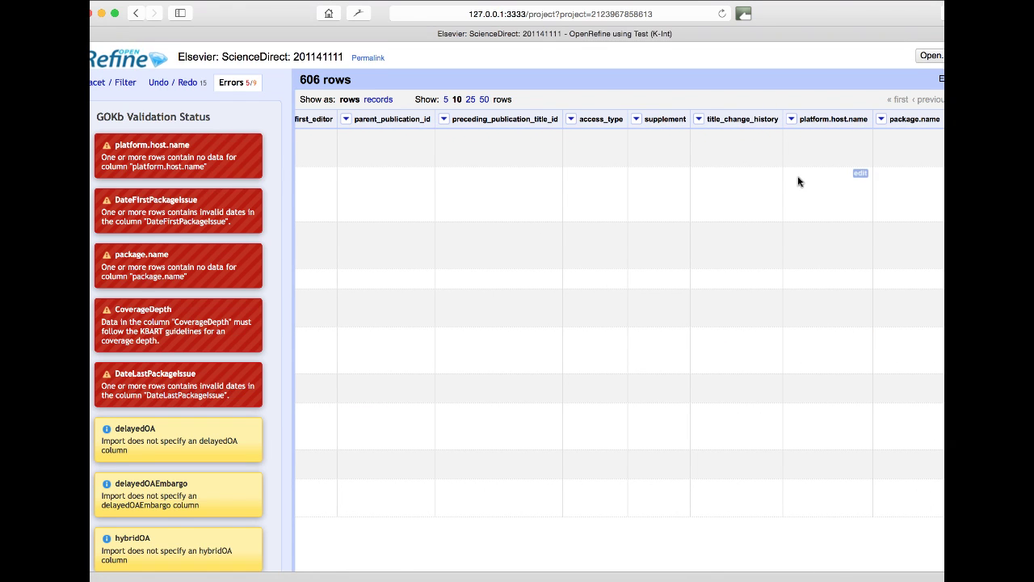
pyautogui.click(791, 121)
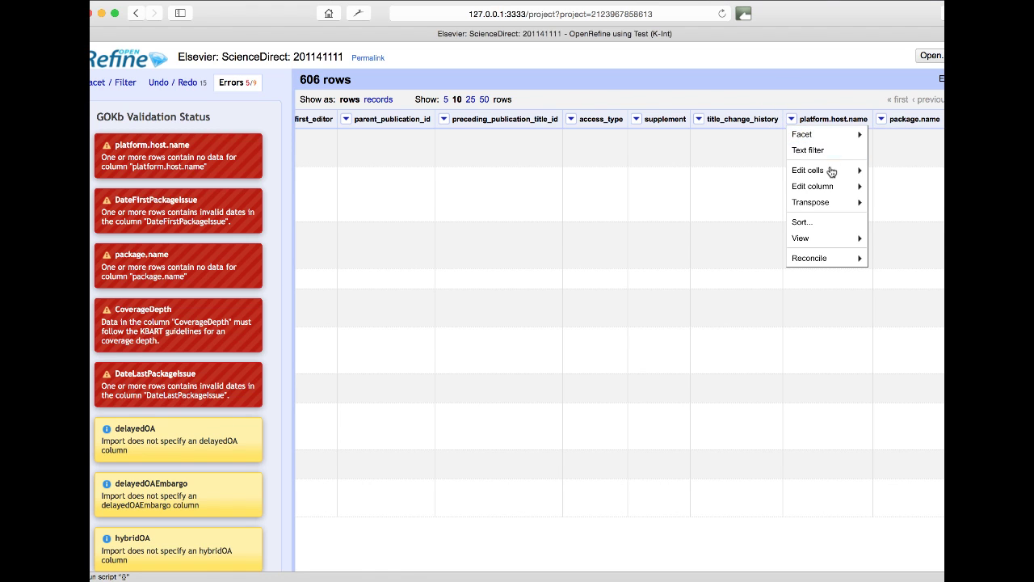
pyautogui.click(890, 136)
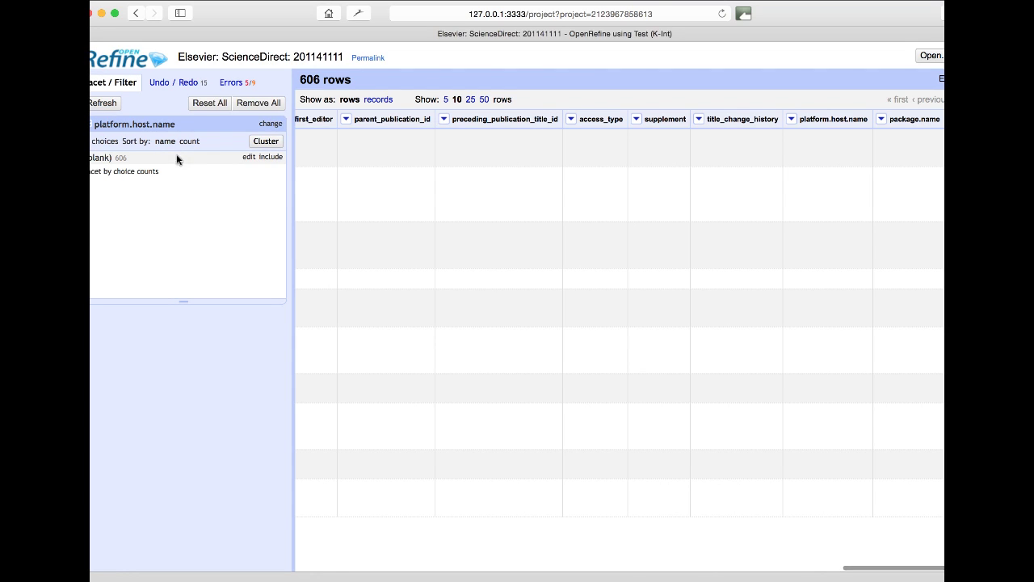
# Replace the blank platform.host.name values with Elsevier ScienceDirect, found through a GOKb platform lookup for "Elsev", and remove the facet
pyautogui.click(249, 158)
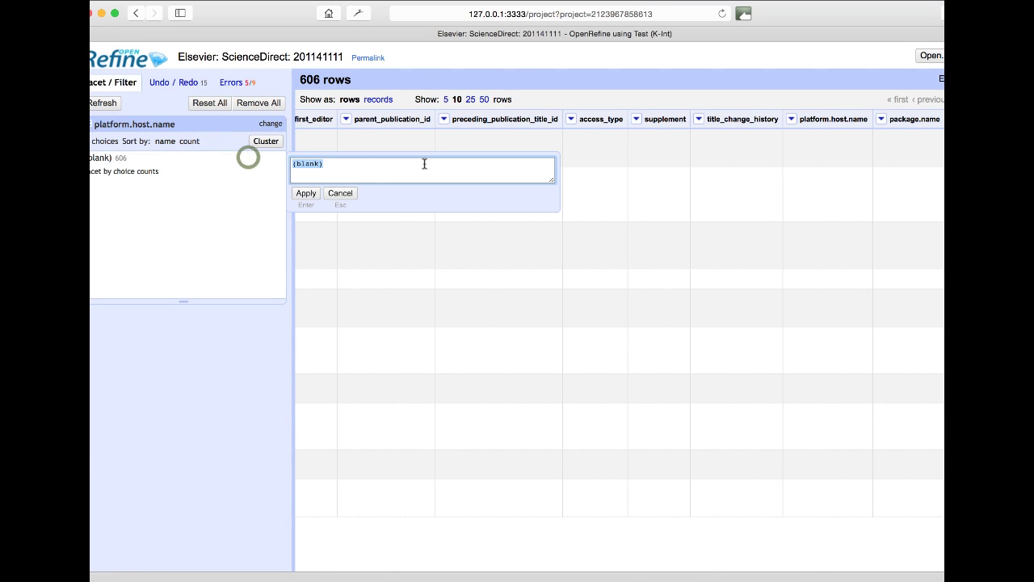
pyautogui.rightClick(400, 172)
pyautogui.moveTo(429, 185)
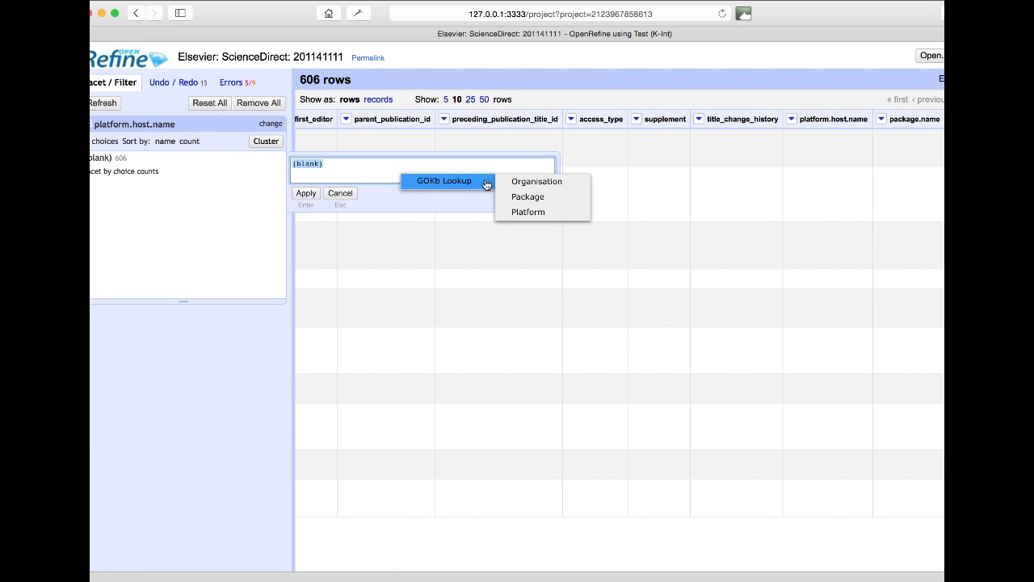
pyautogui.click(558, 213)
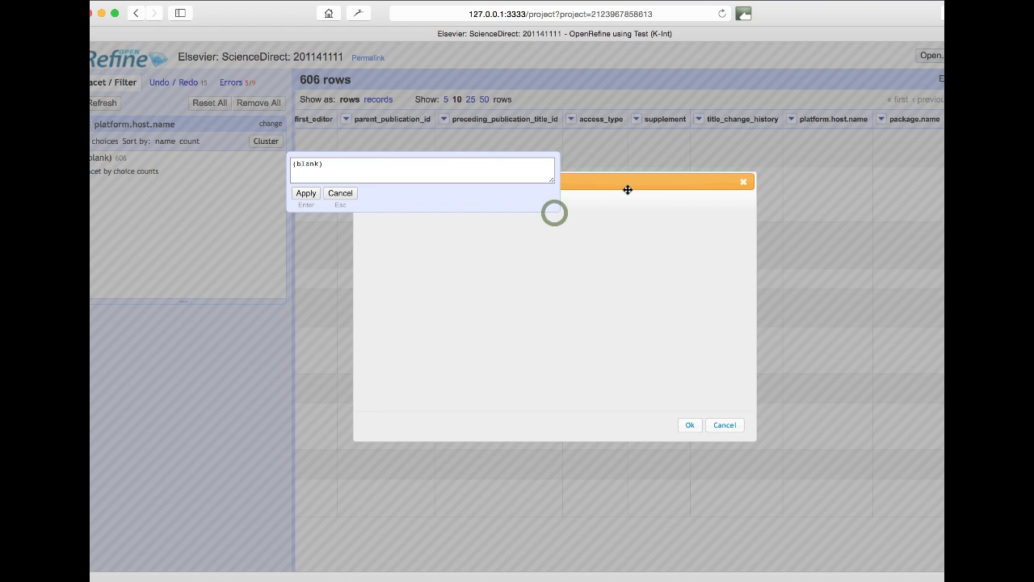
pyautogui.moveTo(628, 189); pyautogui.dragTo(851, 177)
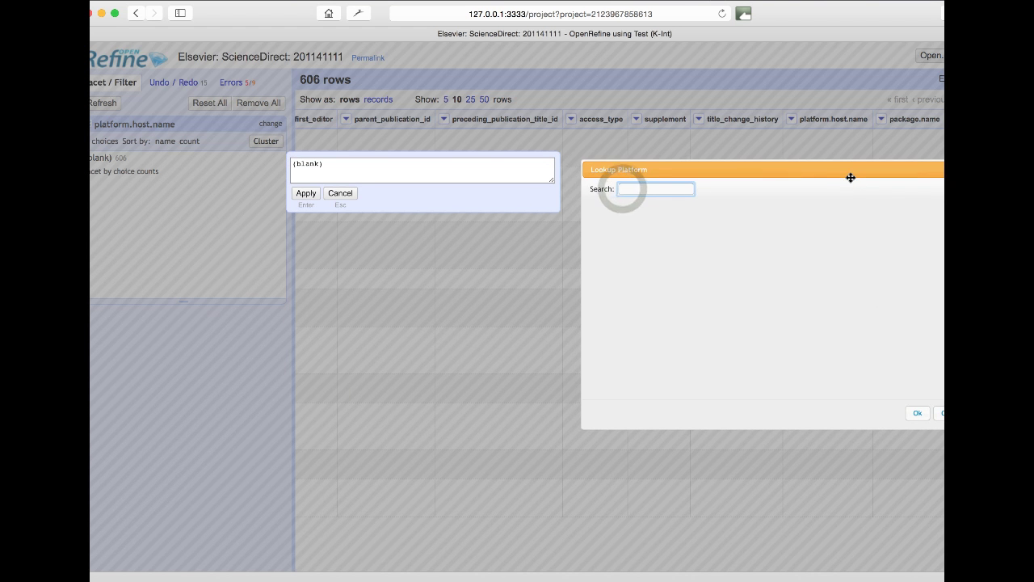
pyautogui.write('Elsev')
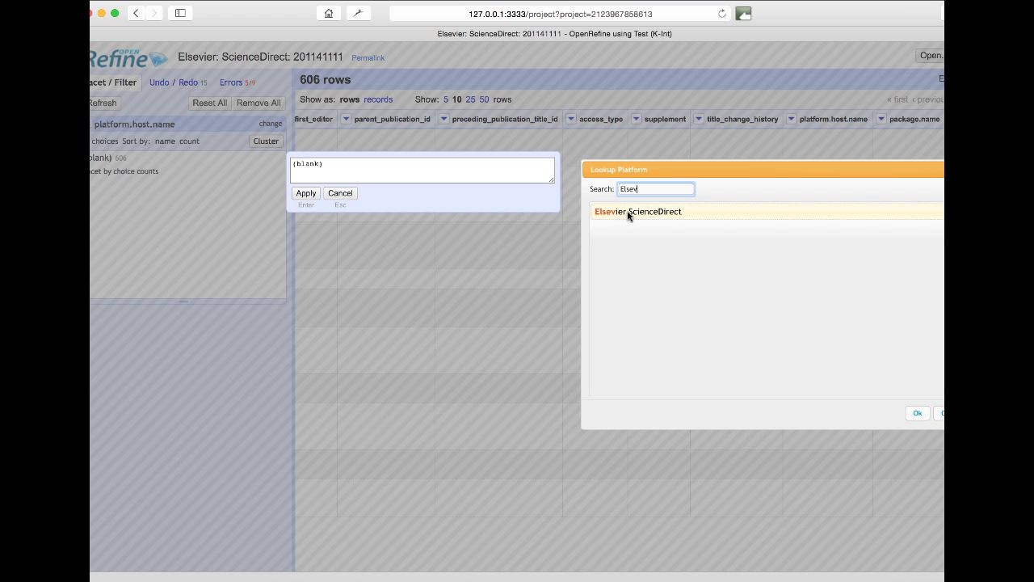
pyautogui.doubleClick(628, 213)
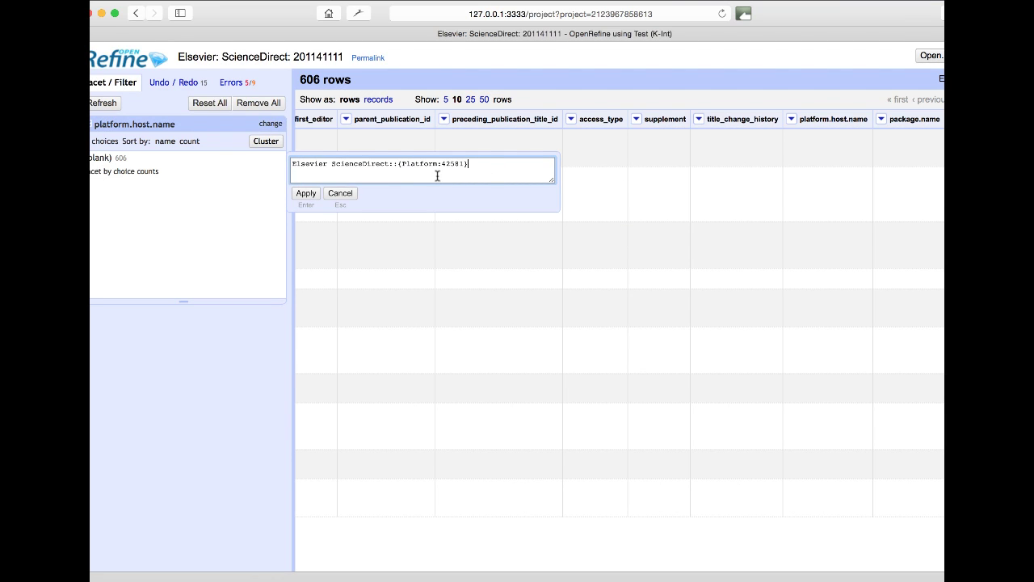
pyautogui.click(305, 194)
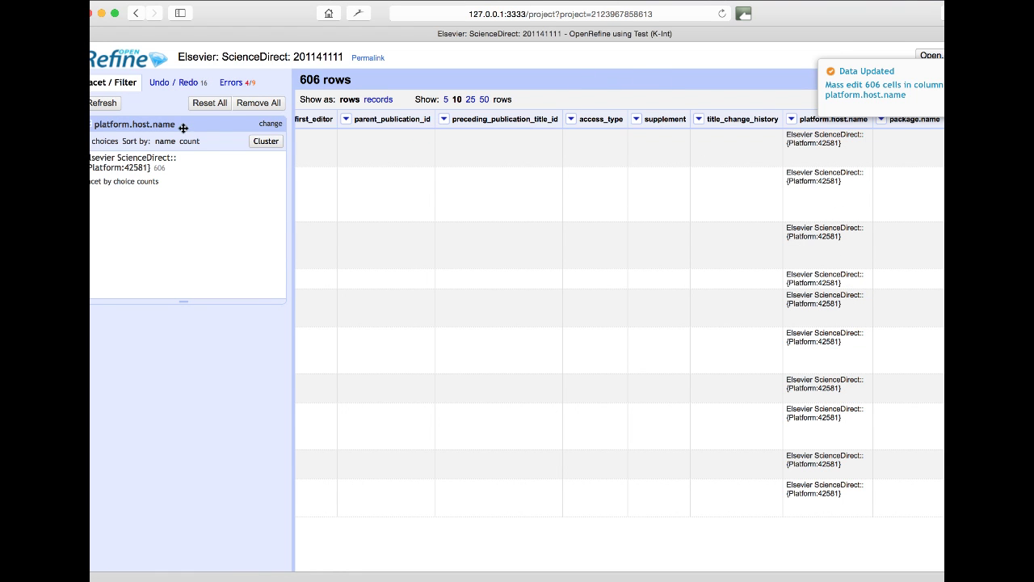
pyautogui.click(92, 125)
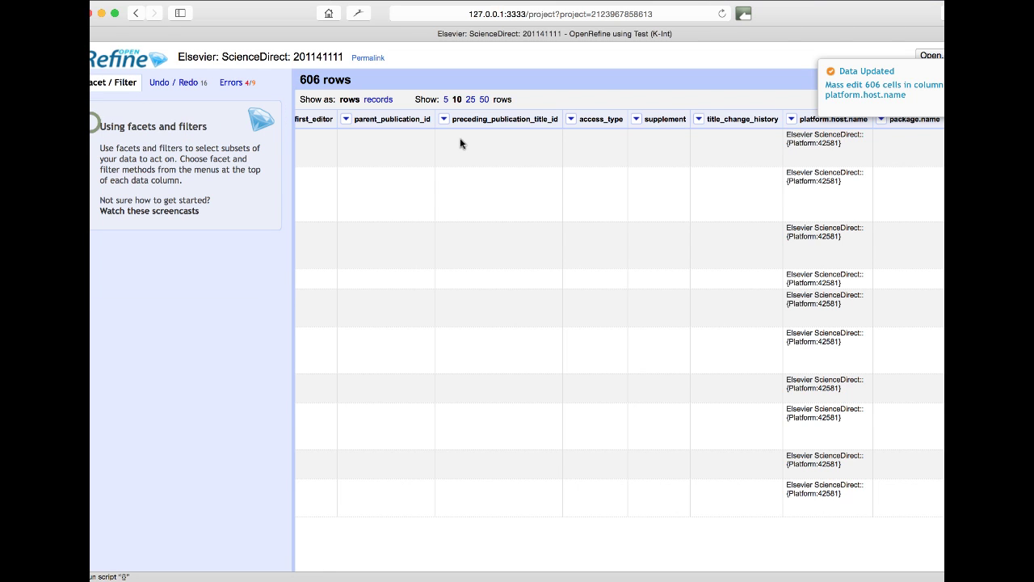
# Create a text facet on the package.name column
pyautogui.click(882, 119)
pyautogui.moveTo(885, 132)
pyautogui.click(796, 199)
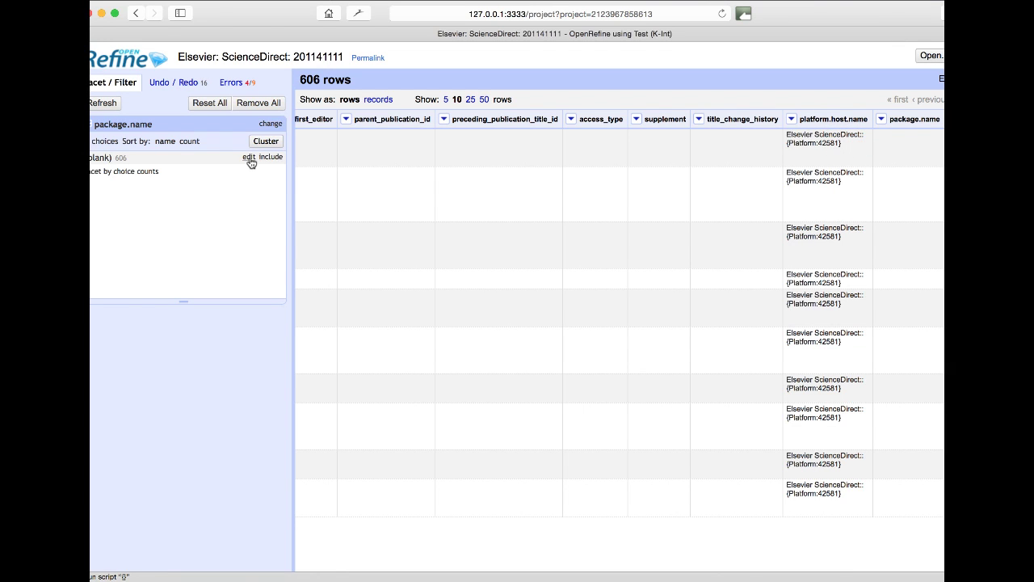
# Replace the blank package.name values with Elsevier: ScienceDirect Complete, found through a GOKb package lookup for "Elsev", and remove the facet
pyautogui.click(249, 157)
pyautogui.rightClick(379, 176)
pyautogui.moveTo(436, 183)
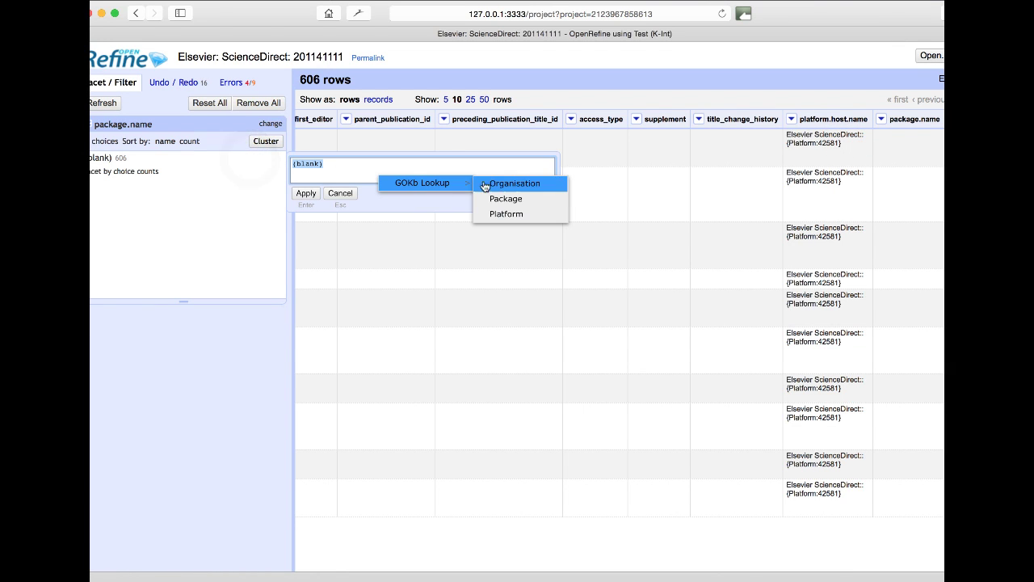
pyautogui.click(504, 198)
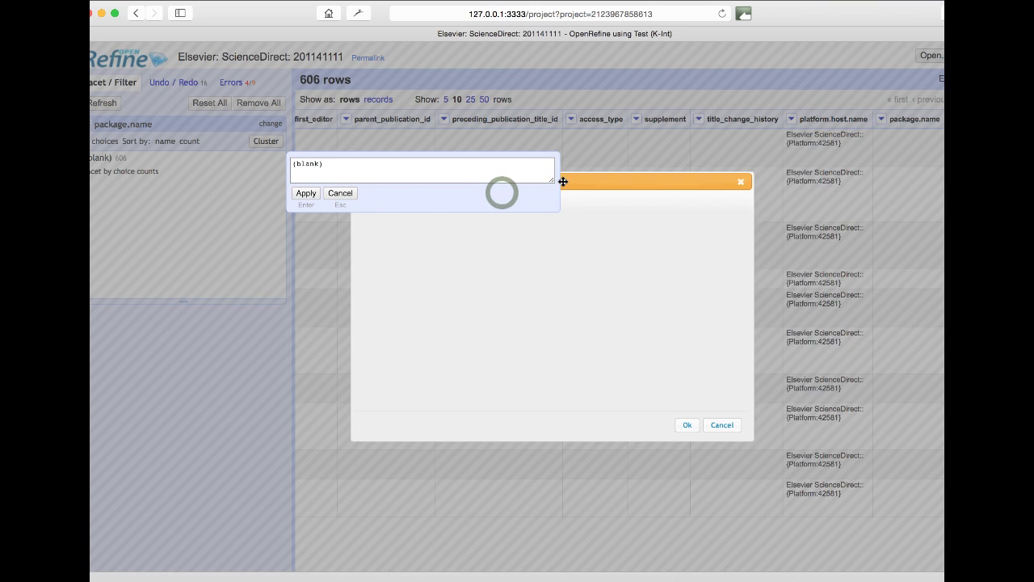
pyautogui.moveTo(561, 180); pyautogui.dragTo(678, 173)
pyautogui.write('Elsev')
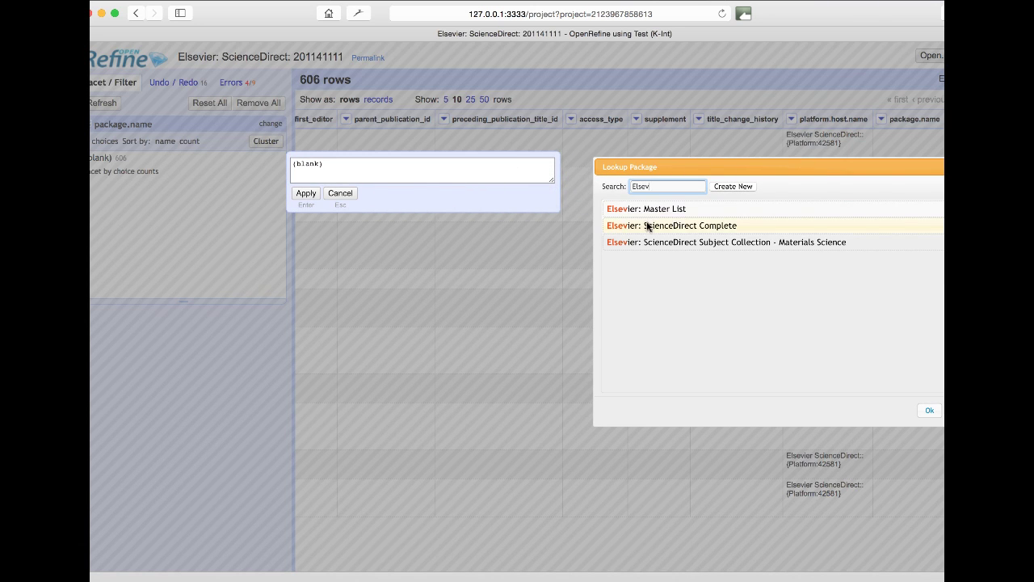
pyautogui.click(635, 224)
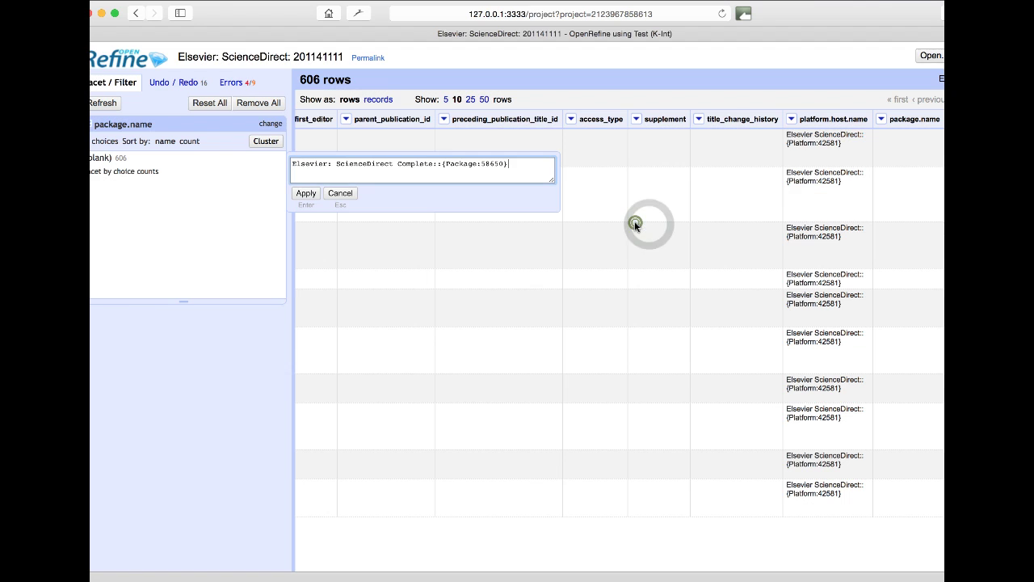
pyautogui.click(306, 194)
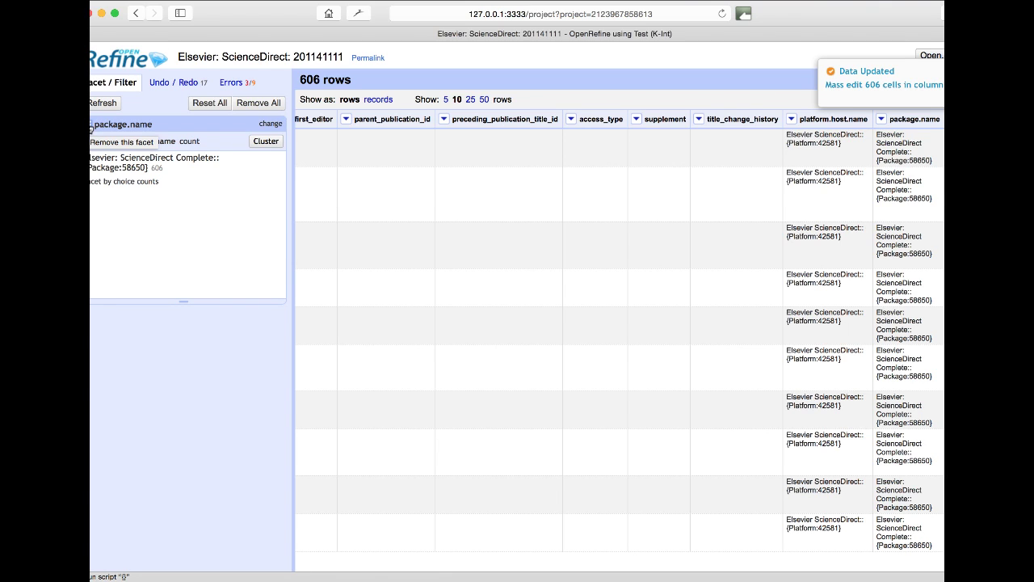
pyautogui.click(91, 127)
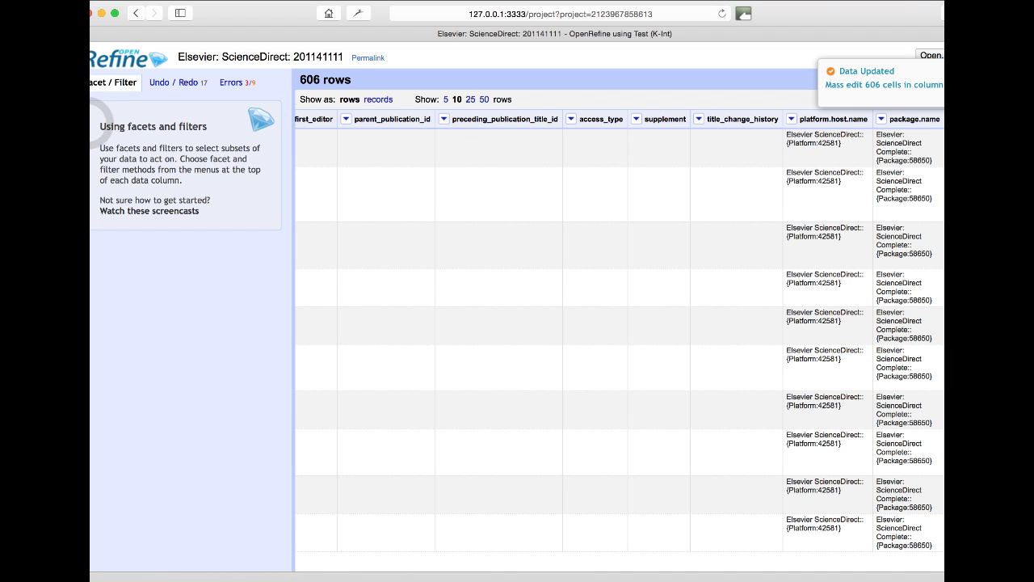
# Create a text facet on the org.publisher.name column
pyautogui.click(919, 119)
pyautogui.moveTo(916, 136)
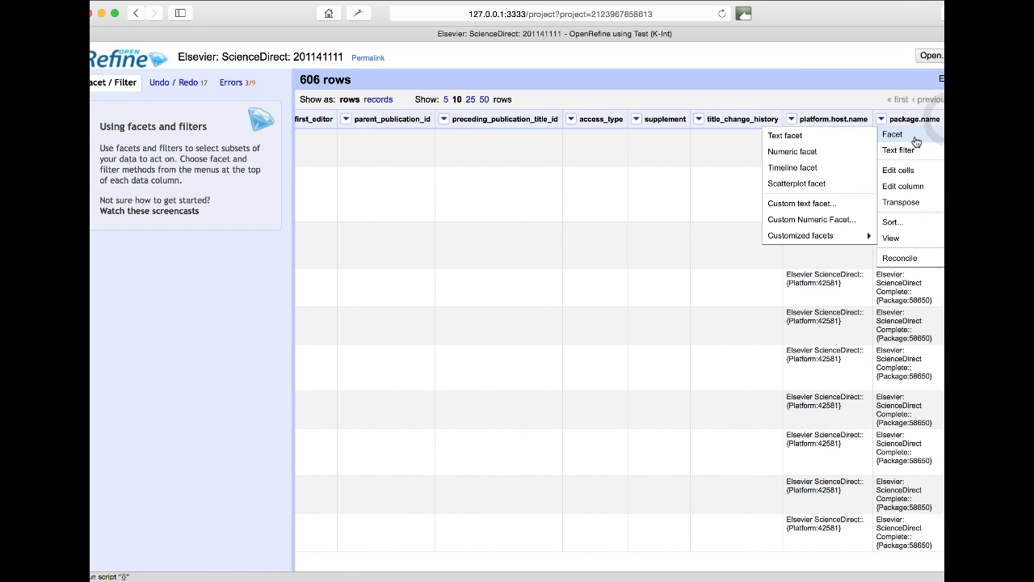
pyautogui.click(832, 135)
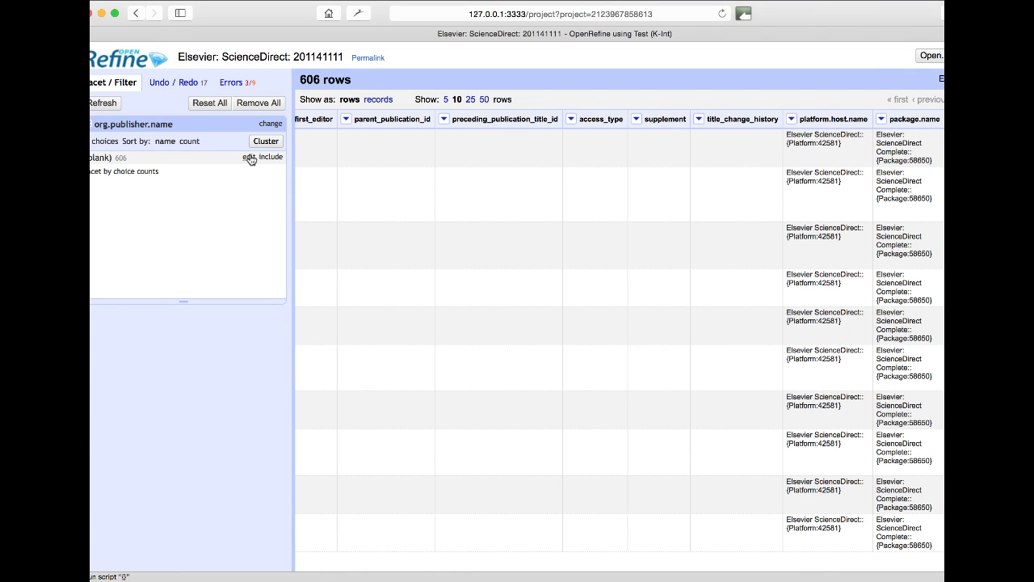
# Replace the blank org.publisher.name values with Elsevier, found through a GOKb organisation lookup for "Elsev"
pyautogui.click(250, 157)
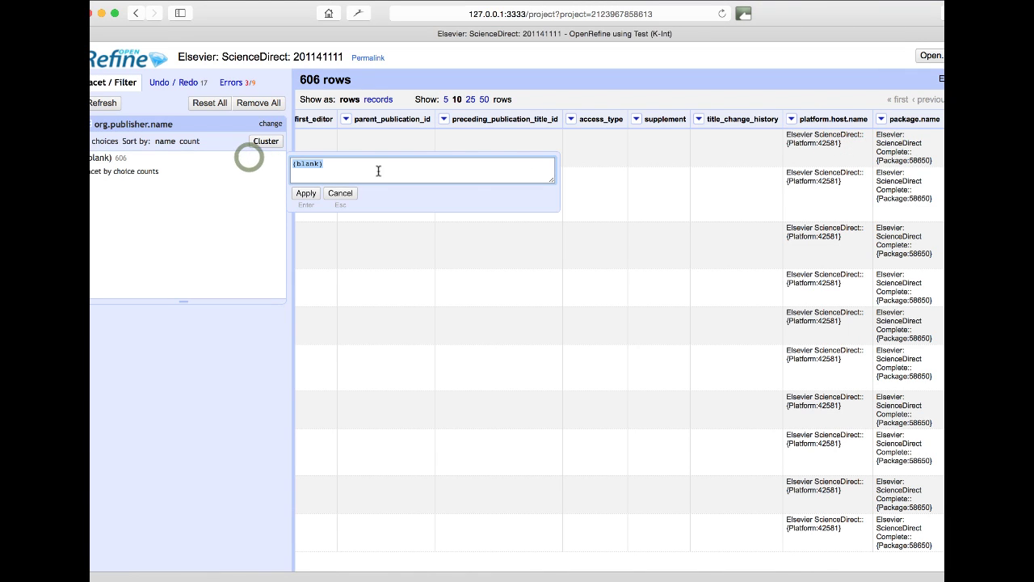
pyautogui.rightClick(378, 172)
pyautogui.moveTo(436, 177)
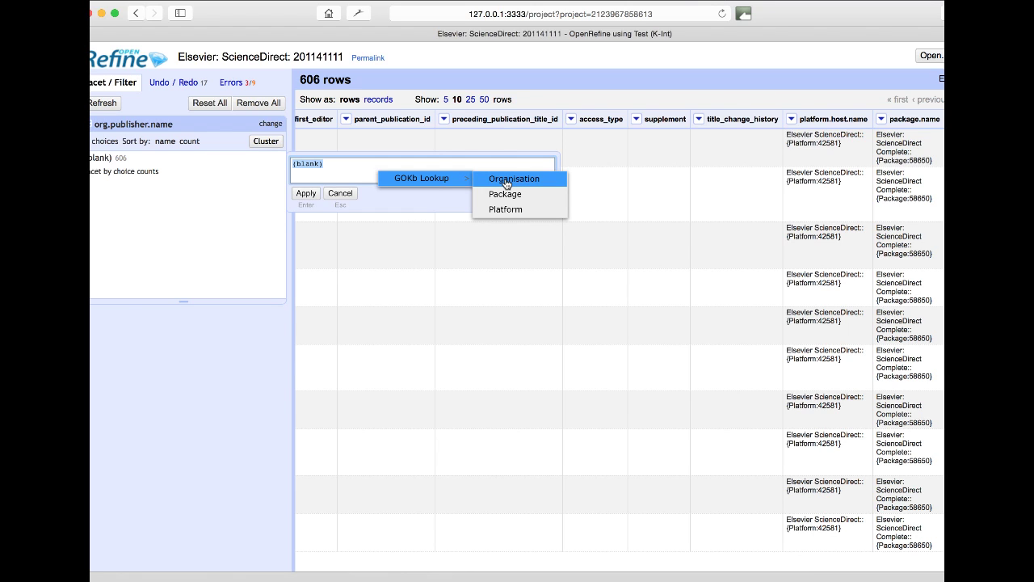
pyautogui.click(506, 180)
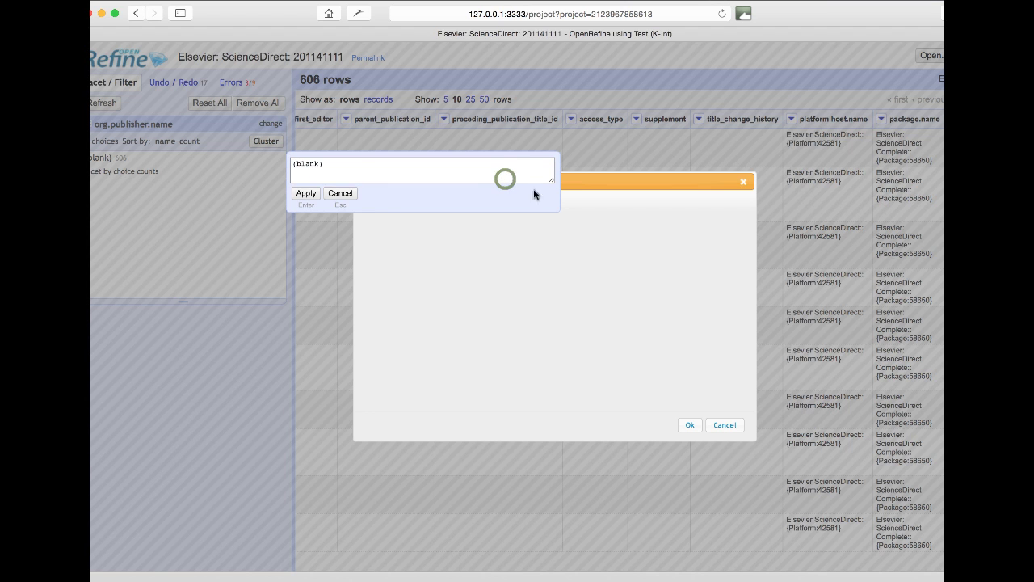
pyautogui.moveTo(578, 177); pyautogui.dragTo(782, 101)
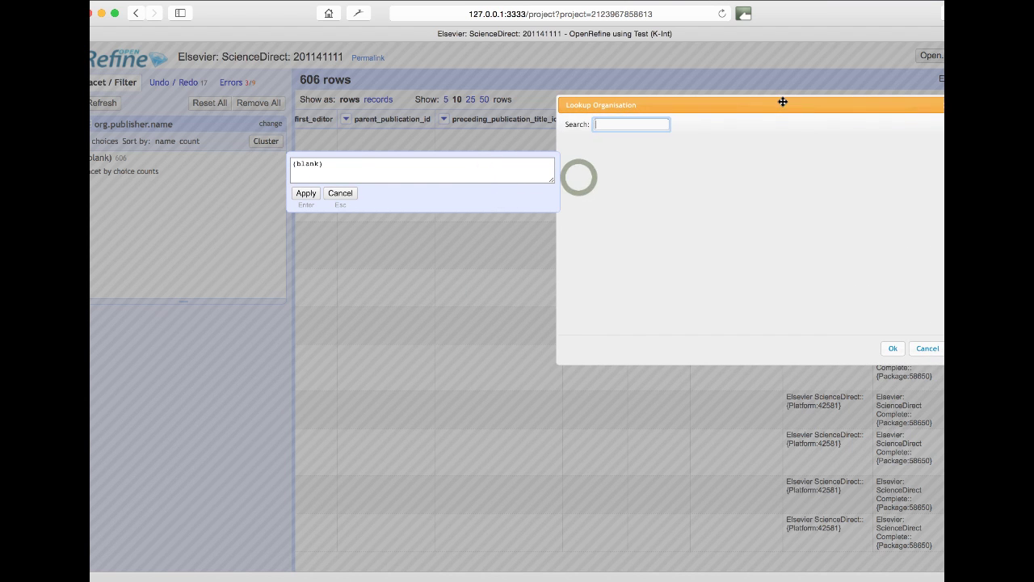
pyautogui.write('Elsev')
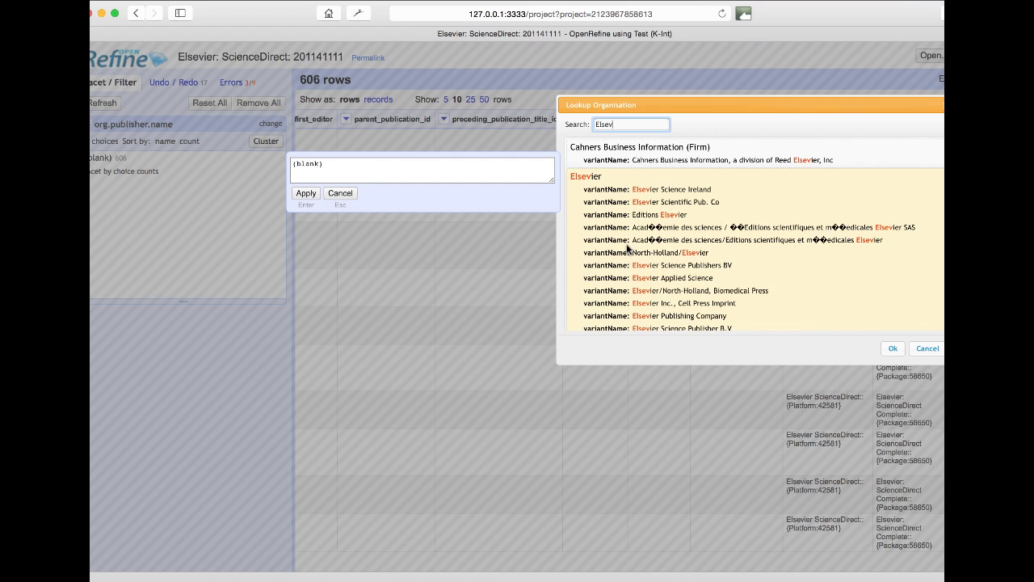
pyautogui.scroll(-3, 627, 249)
pyautogui.scroll(3, 627, 248)
pyautogui.scroll(-3, 619, 241)
pyautogui.scroll(3, 602, 194)
pyautogui.click(598, 184)
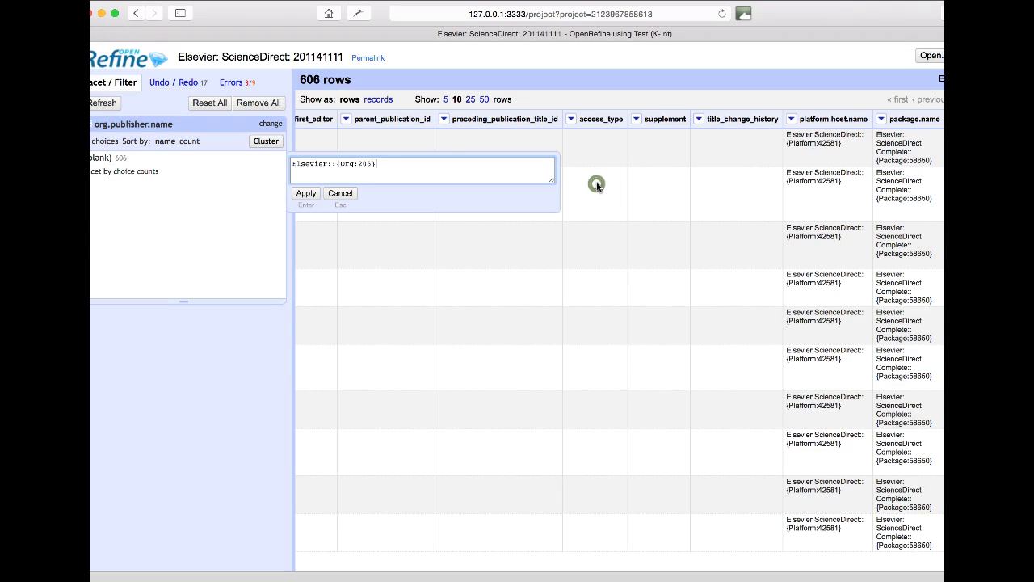
pyautogui.click(305, 193)
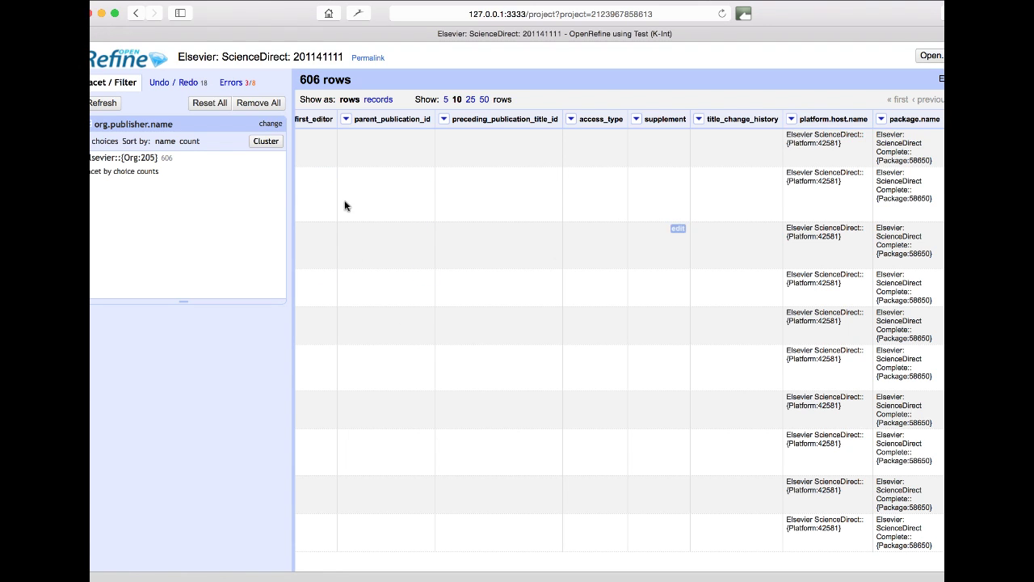
# Review the remaining GOKb validation errors and create a text facet on the CoverageDepth column
pyautogui.click(233, 83)
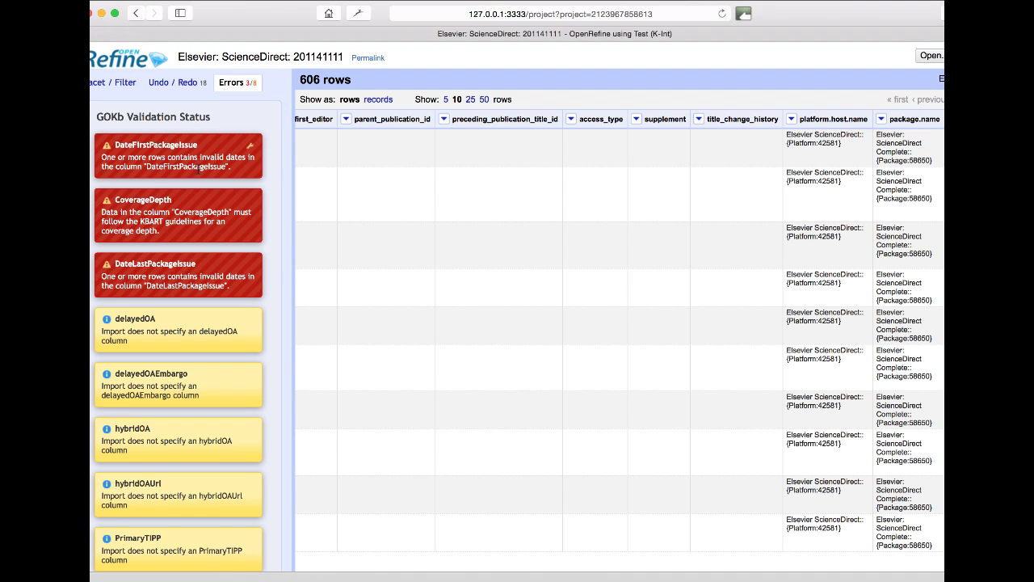
pyautogui.click(222, 224)
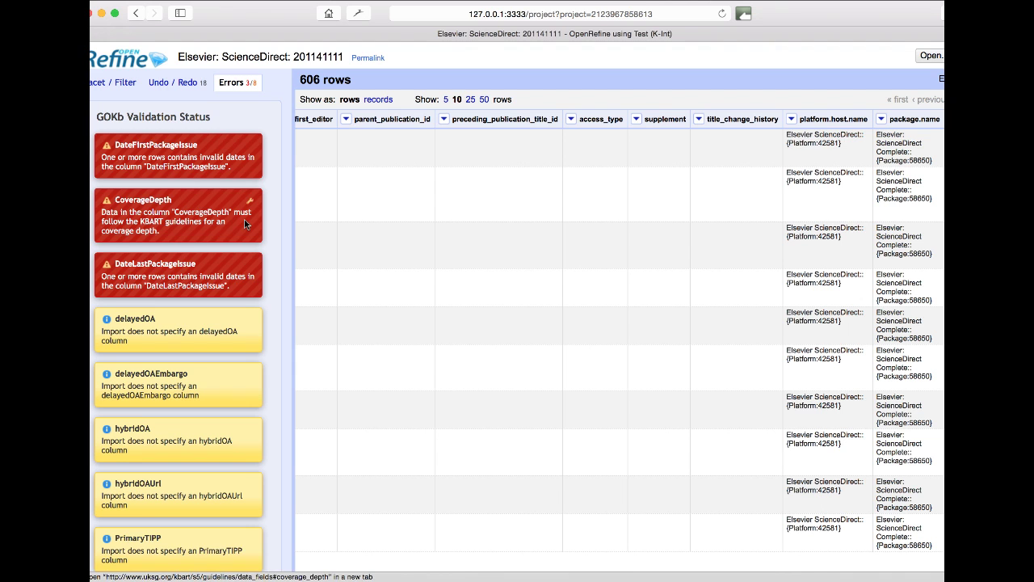
pyautogui.hscroll(-5, 499, 204)
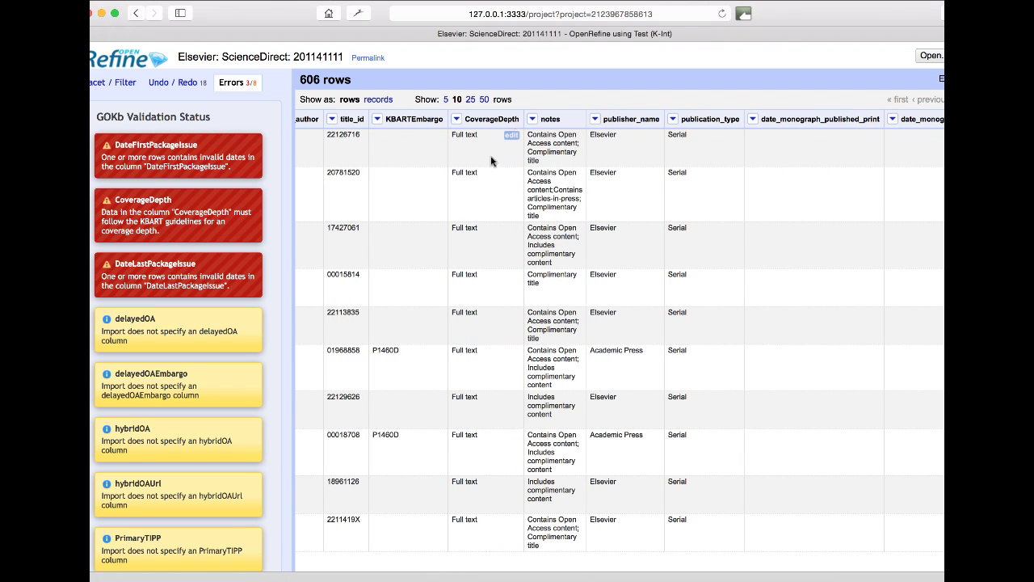
pyautogui.click(457, 120)
pyautogui.moveTo(475, 134)
pyautogui.click(602, 135)
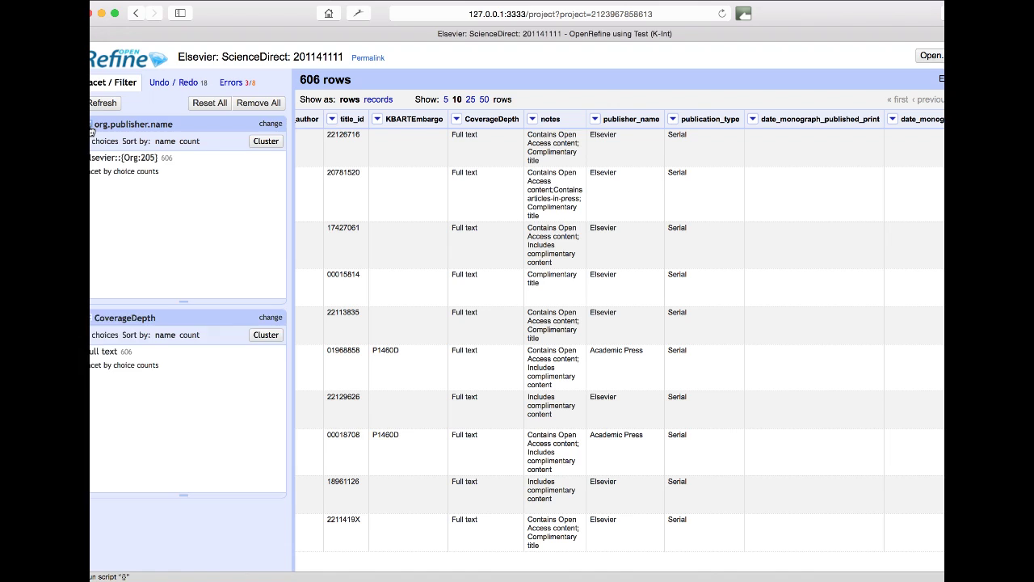
# Remove the org.publisher.name facet and set all CoverageDepth values to fulltext through the column's facet
pyautogui.click(93, 124)
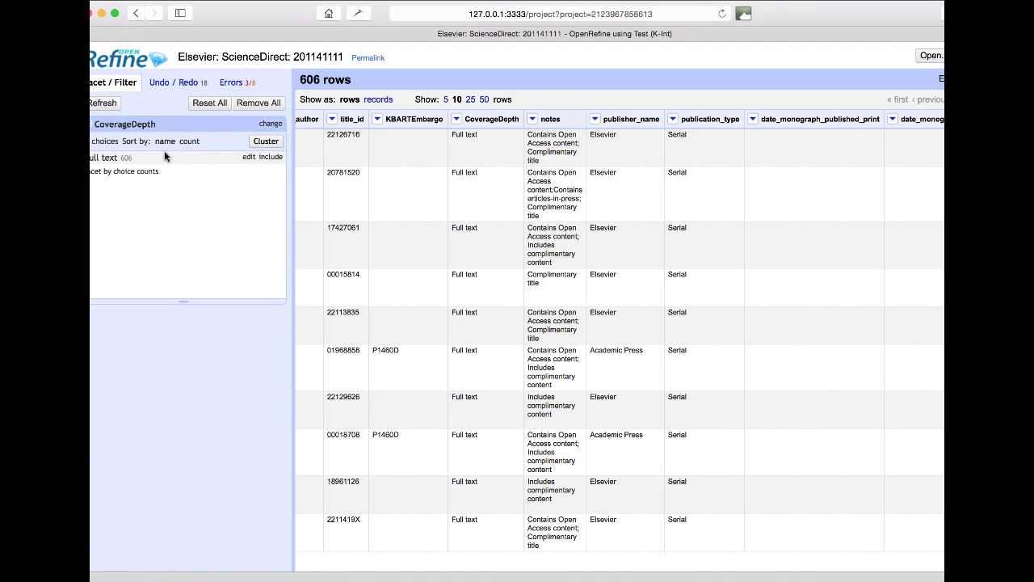
pyautogui.click(237, 83)
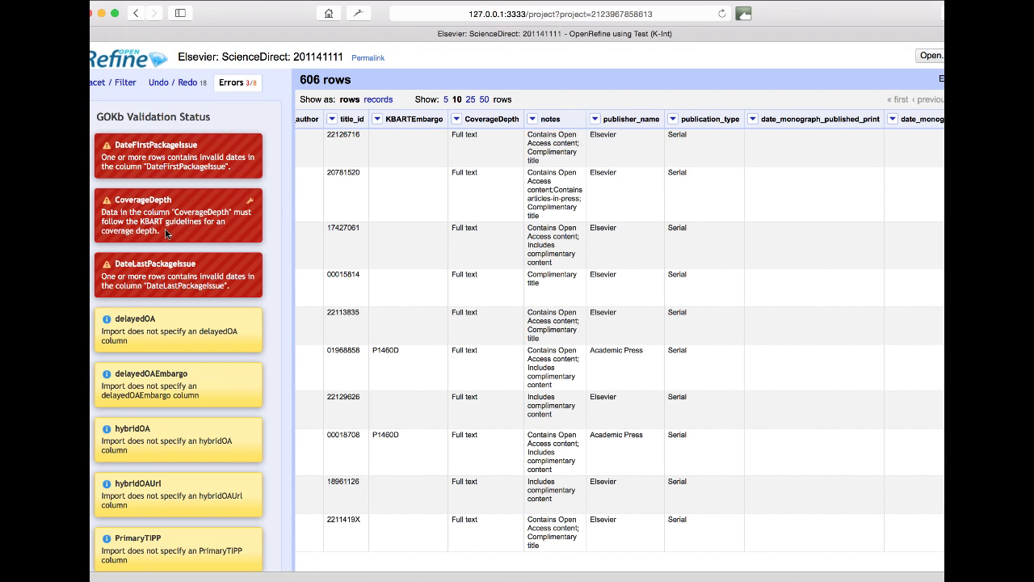
pyautogui.click(168, 89)
pyautogui.click(122, 84)
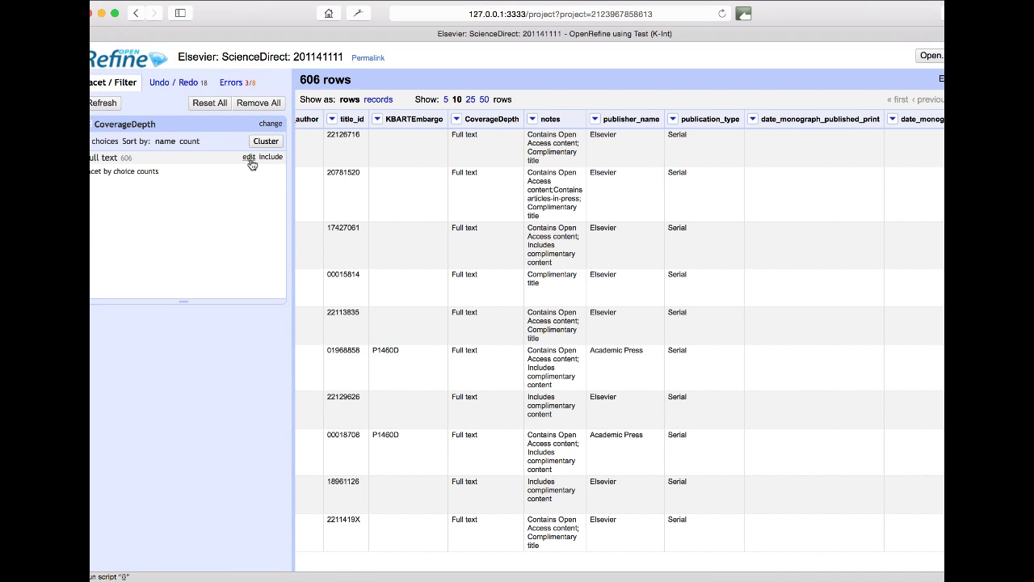
pyautogui.click(250, 157)
pyautogui.press('BackSpace')
pyautogui.write('fulltext')
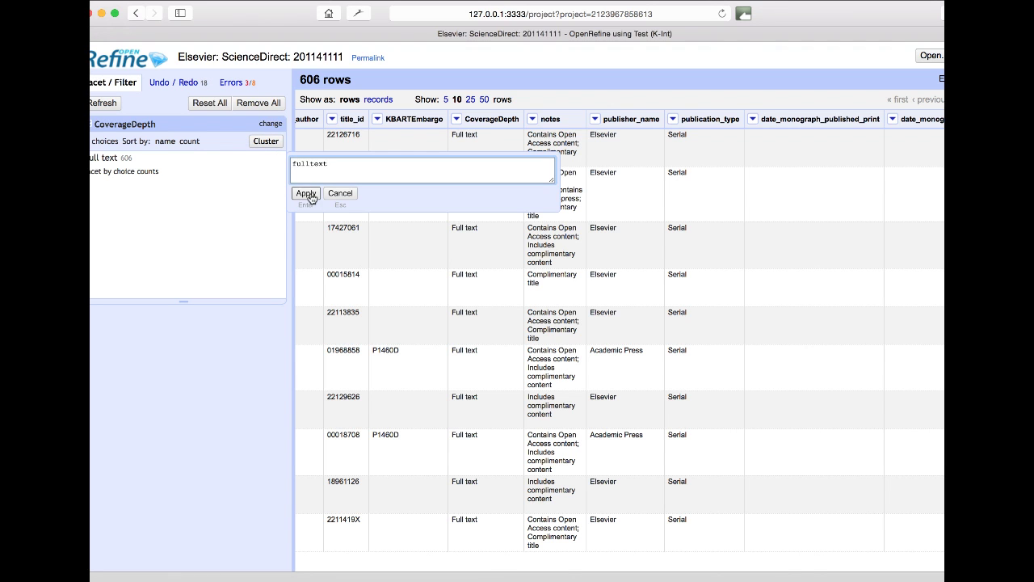
pyautogui.click(306, 194)
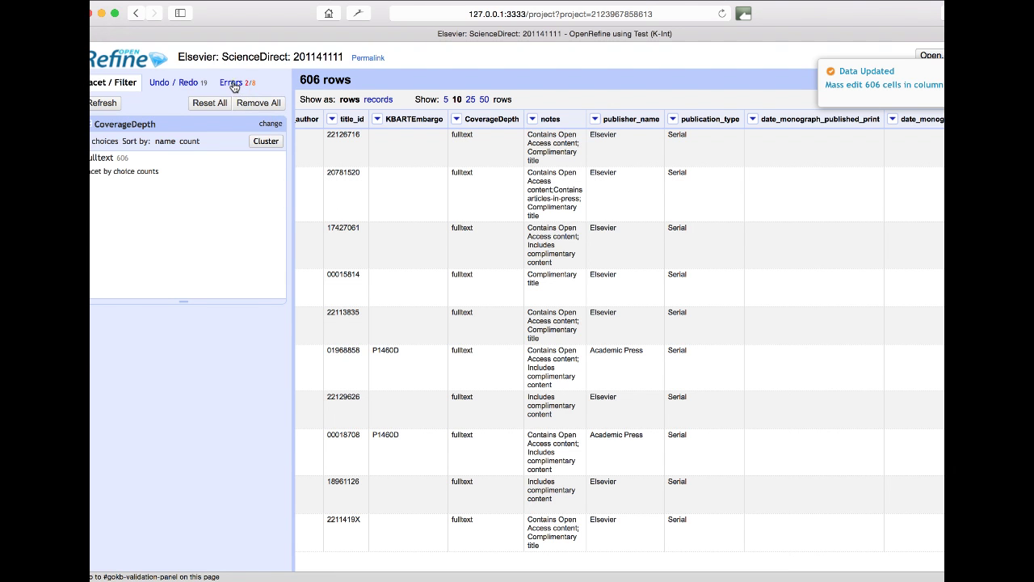
# Resolve the DateFirstPackageIssue validation error by attempting automatic date conversion
pyautogui.click(236, 86)
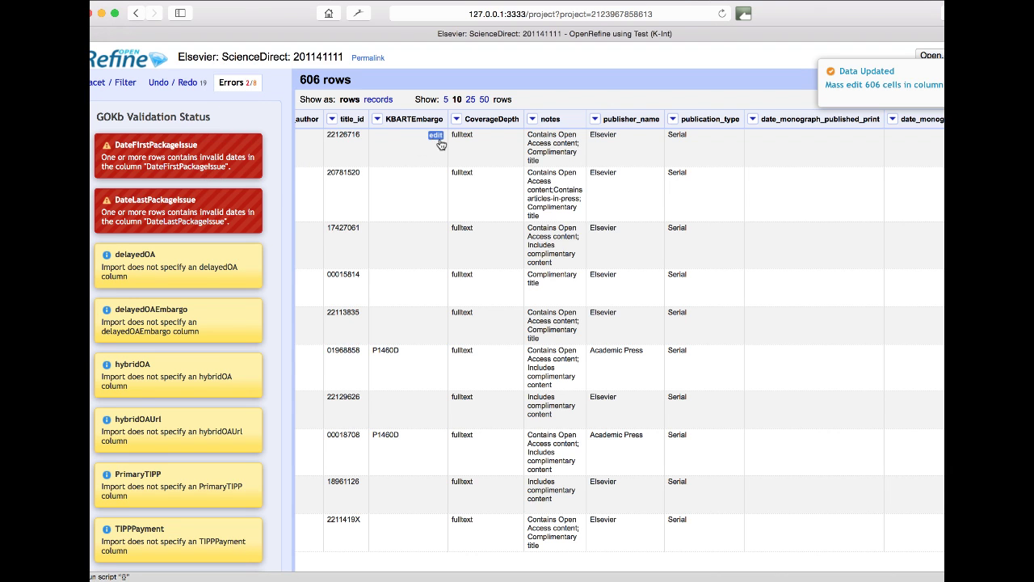
pyautogui.hscroll(-10, 395, 200)
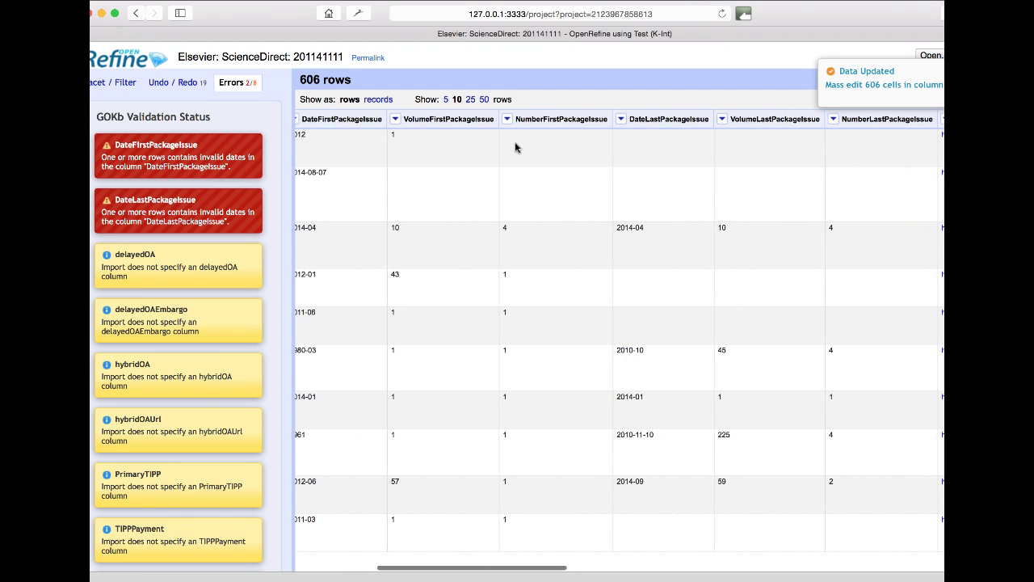
pyautogui.hscroll(-4, 435, 158)
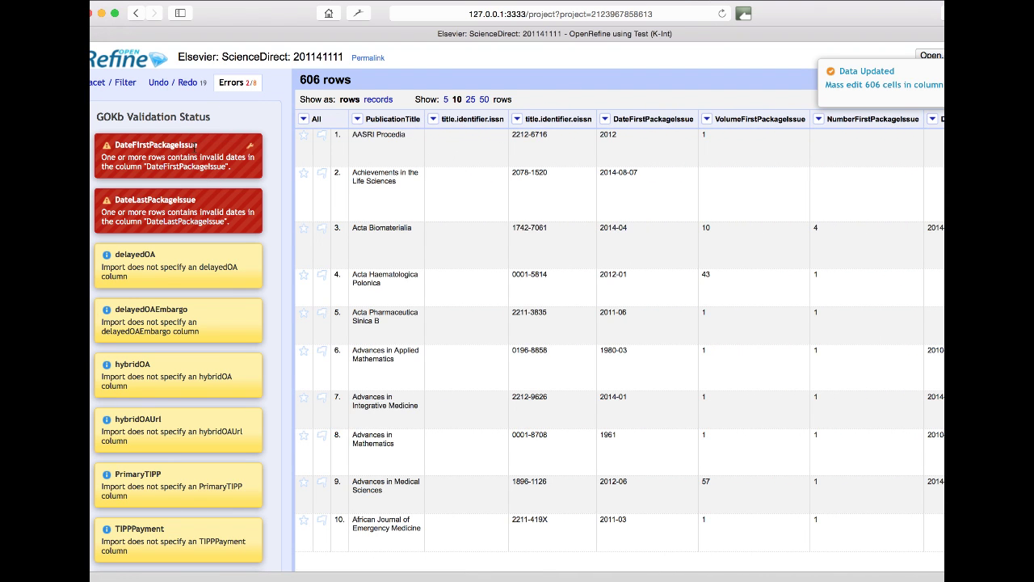
pyautogui.click(251, 150)
pyautogui.moveTo(299, 150)
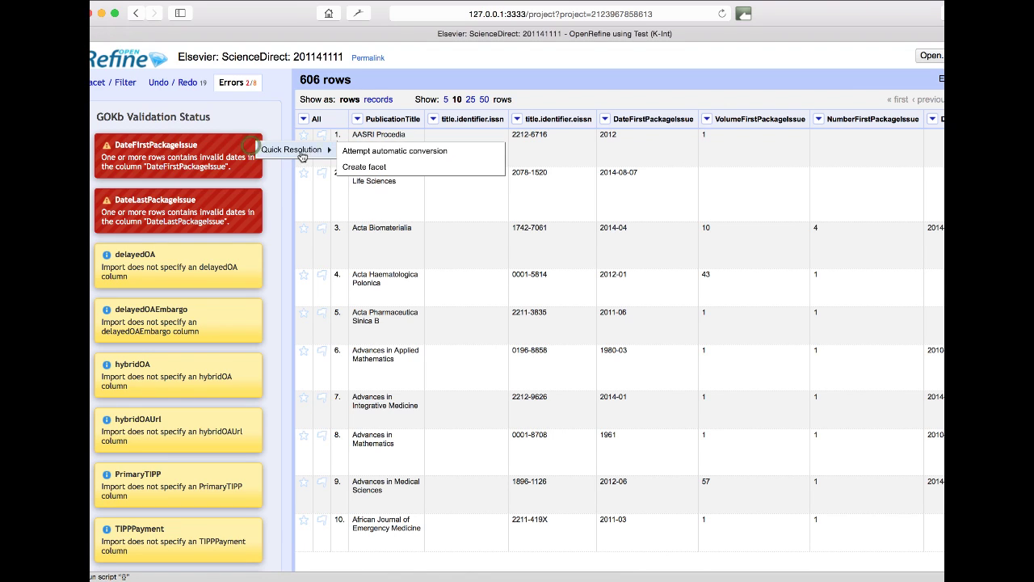
pyautogui.click(402, 154)
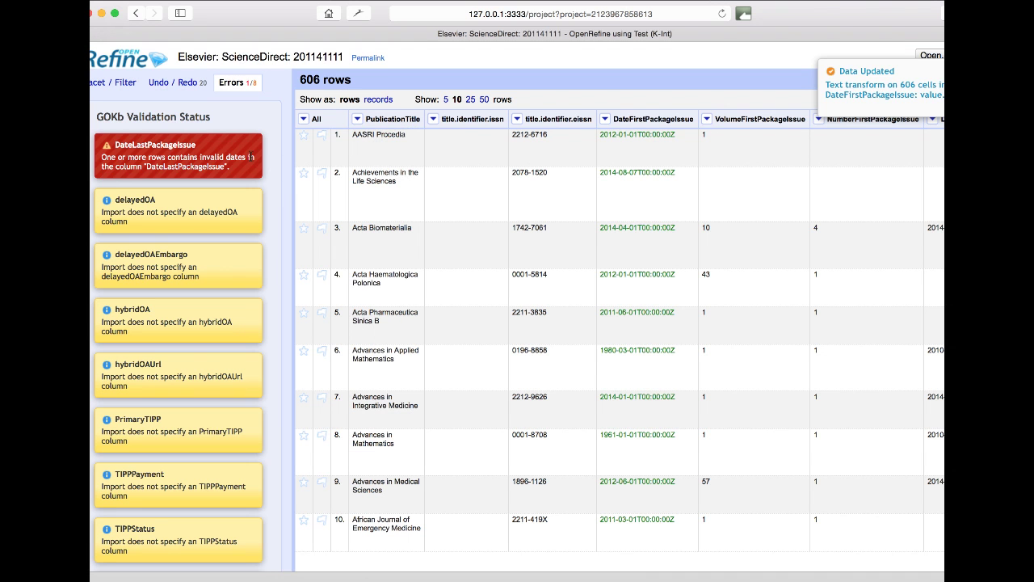
# Create a custom text facet on DateLastPackageIssue with the expression value.length() and remove the CoverageDepth facet
pyautogui.moveTo(255, 156)
pyautogui.hscroll(3, 377, 184)
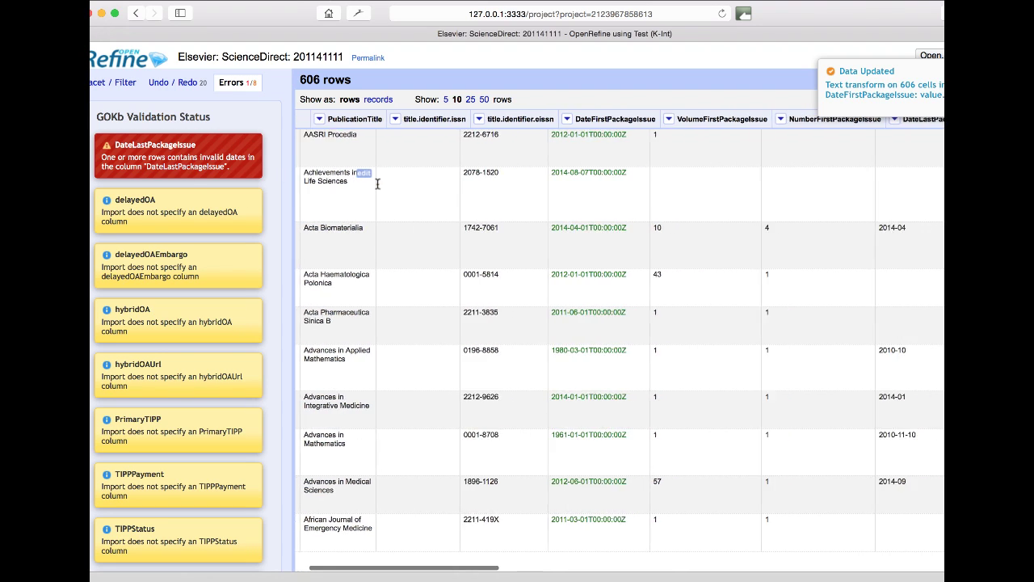
pyautogui.hscroll(3, 766, 248)
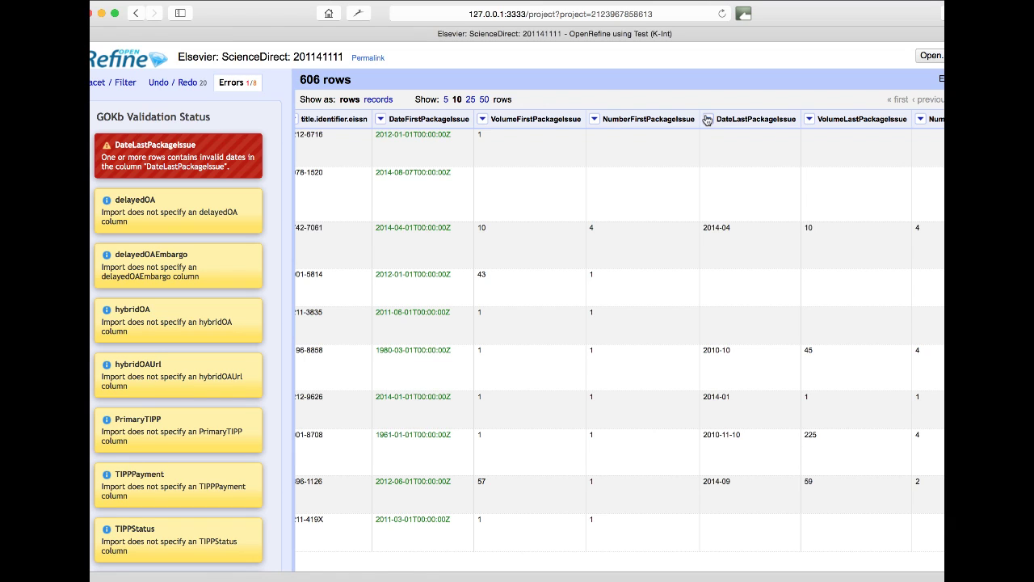
pyautogui.click(708, 120)
pyautogui.moveTo(718, 135)
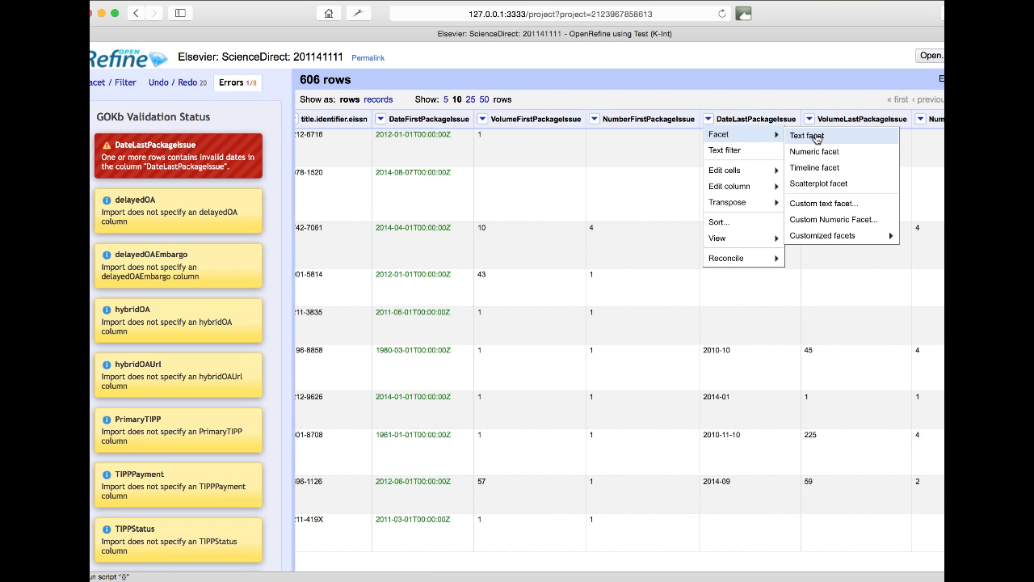
pyautogui.click(830, 207)
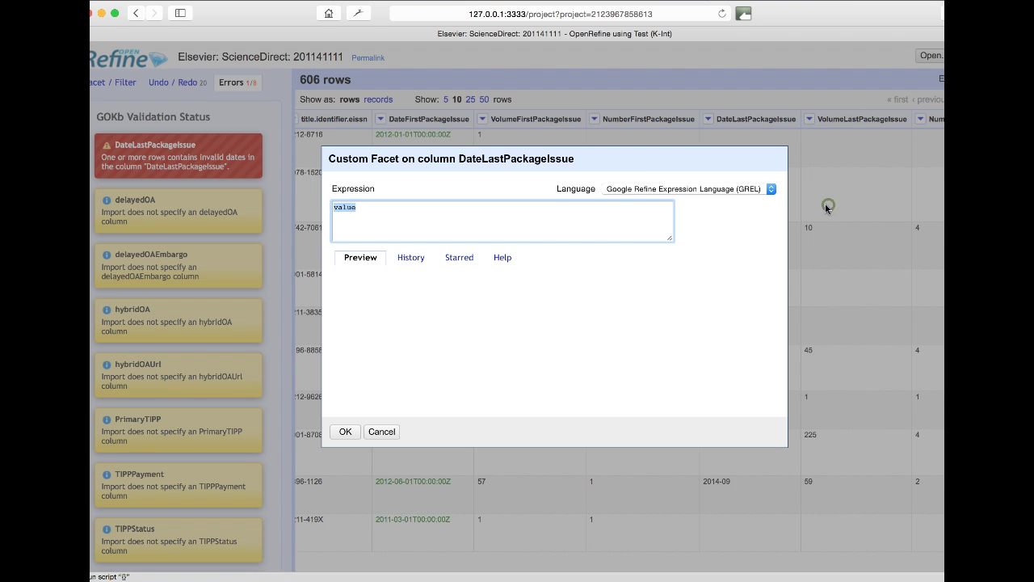
pyautogui.click(509, 215)
pyautogui.write('.length(')
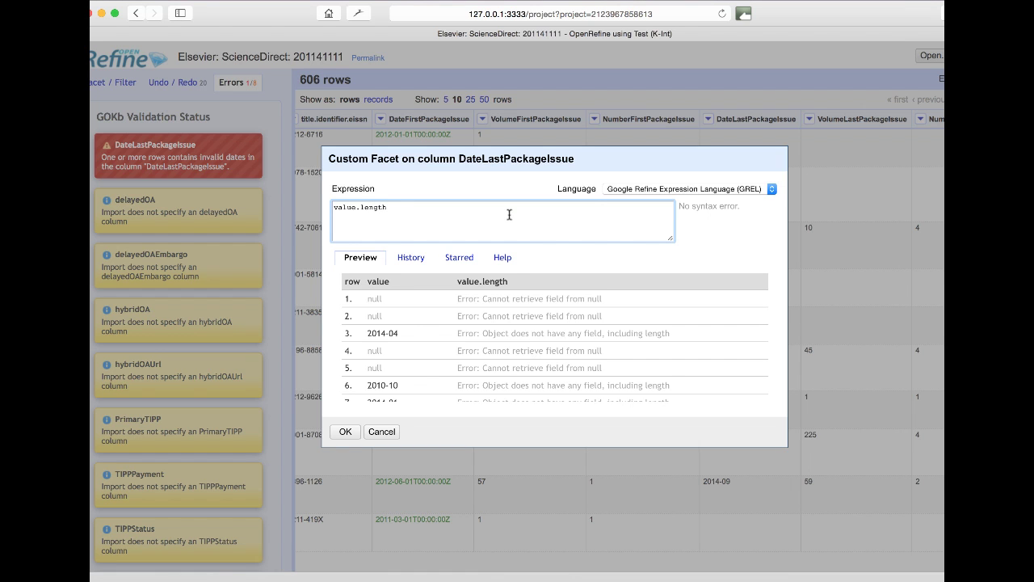
pyautogui.click(344, 432)
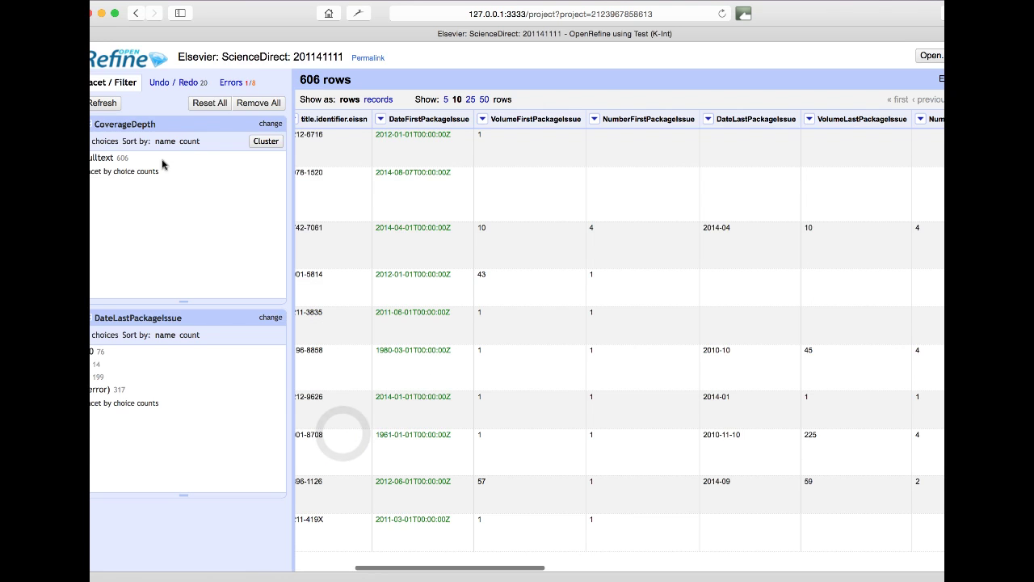
pyautogui.click(92, 124)
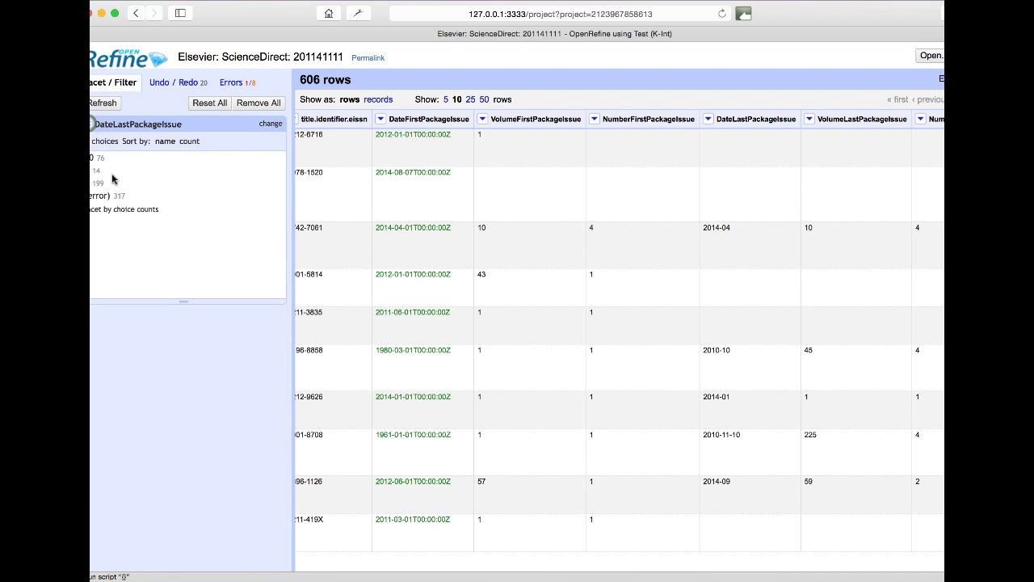
# Filter to the four-character end dates and copy inc(inc(toDate(value),1,"year"),-1,"day") from the Quick Fix Transformations page of the Kuali wiki
pyautogui.moveTo(101, 160)
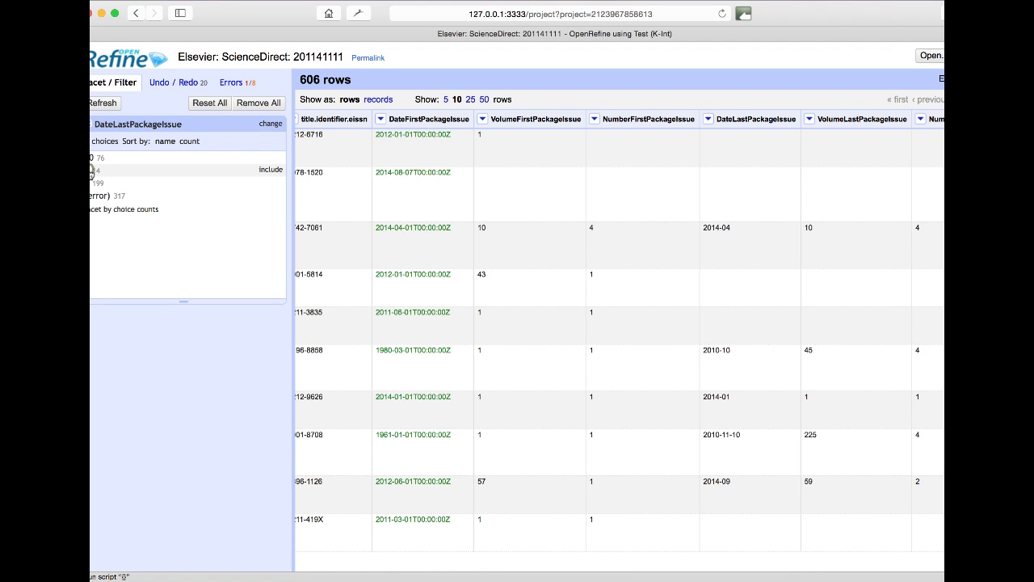
pyautogui.click(91, 171)
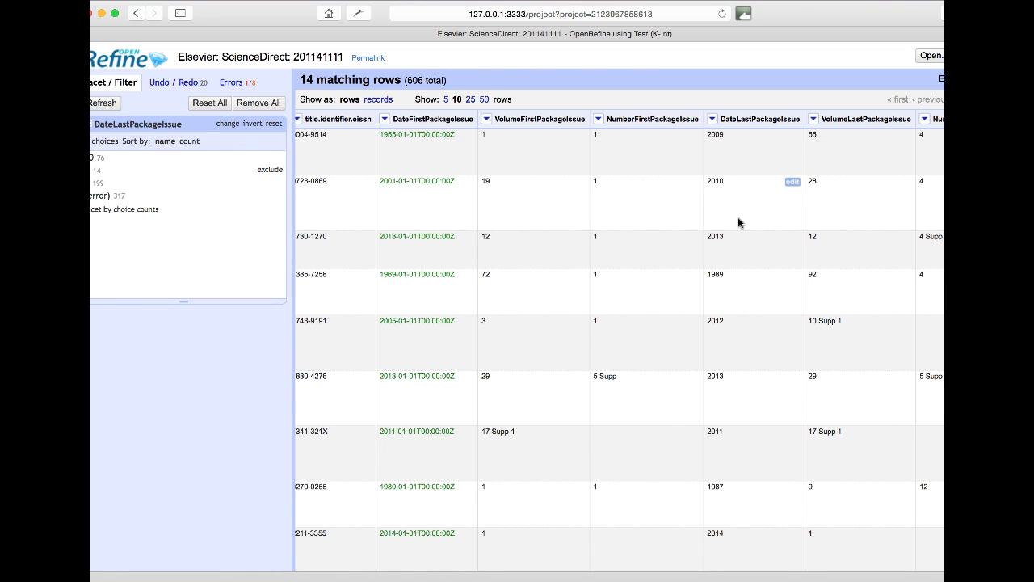
pyautogui.press('super+grave')
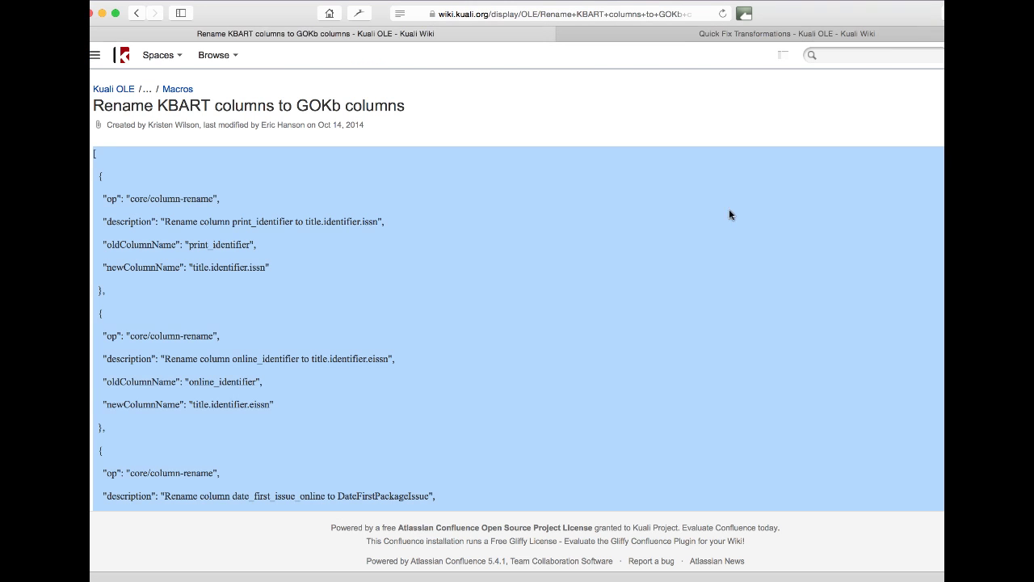
pyautogui.click(709, 34)
pyautogui.click(567, 285)
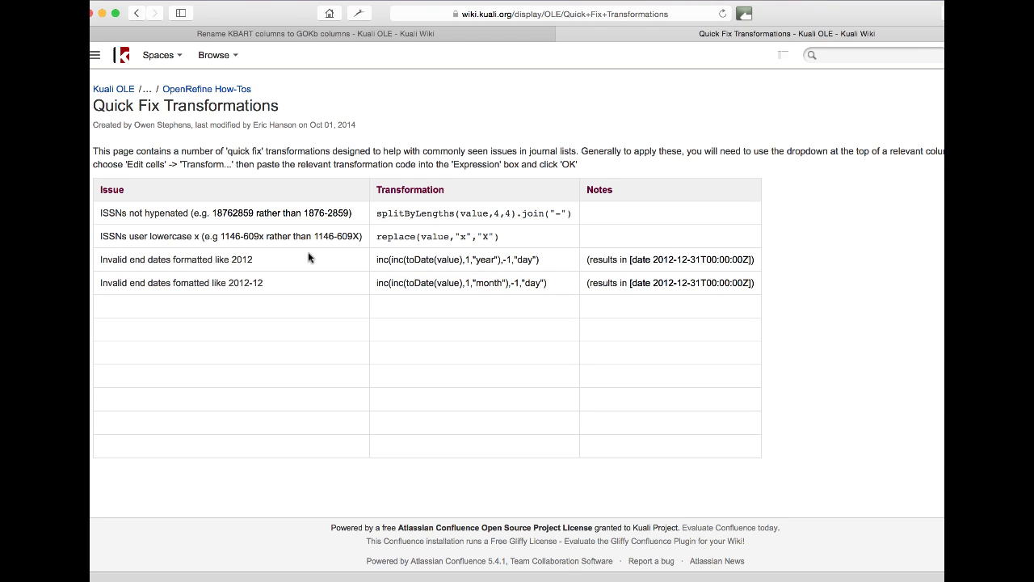
pyautogui.moveTo(548, 264); pyautogui.dragTo(373, 261)
pyautogui.press('super+c')
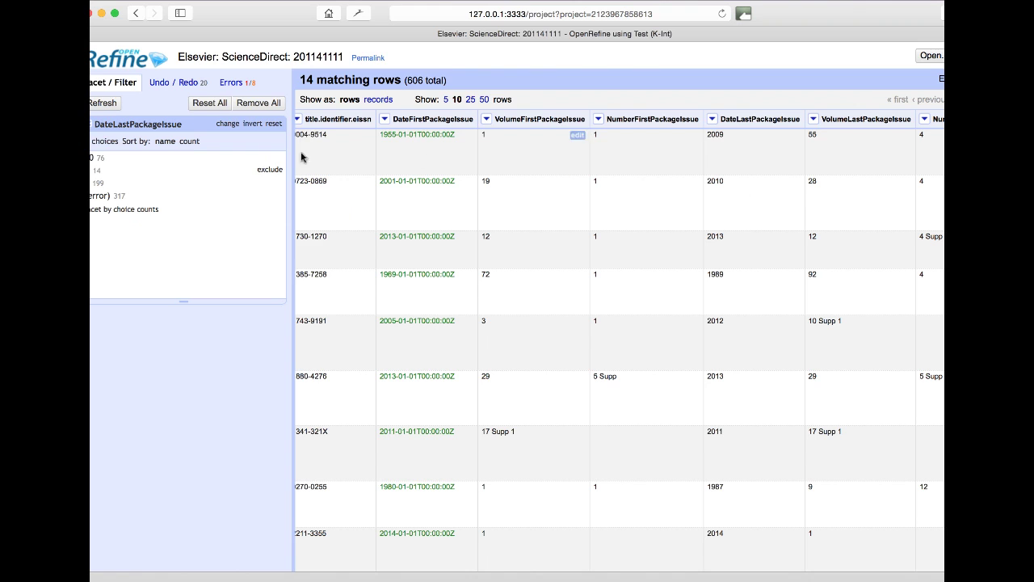
# Transform the filtered year-only DateLastPackageIssue cells with the copied year-end expression
pyautogui.click(712, 119)
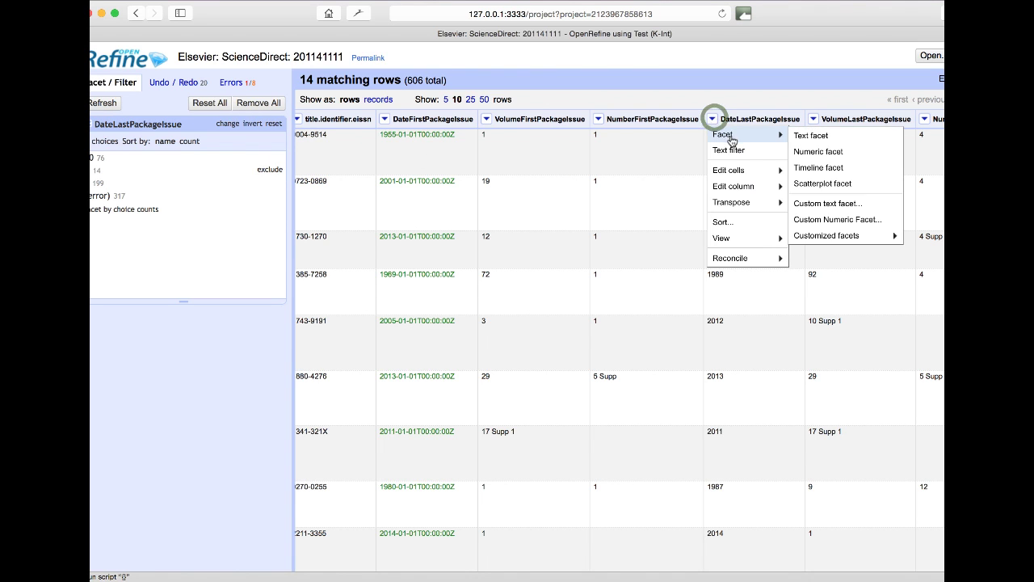
pyautogui.moveTo(732, 170)
pyautogui.click(808, 172)
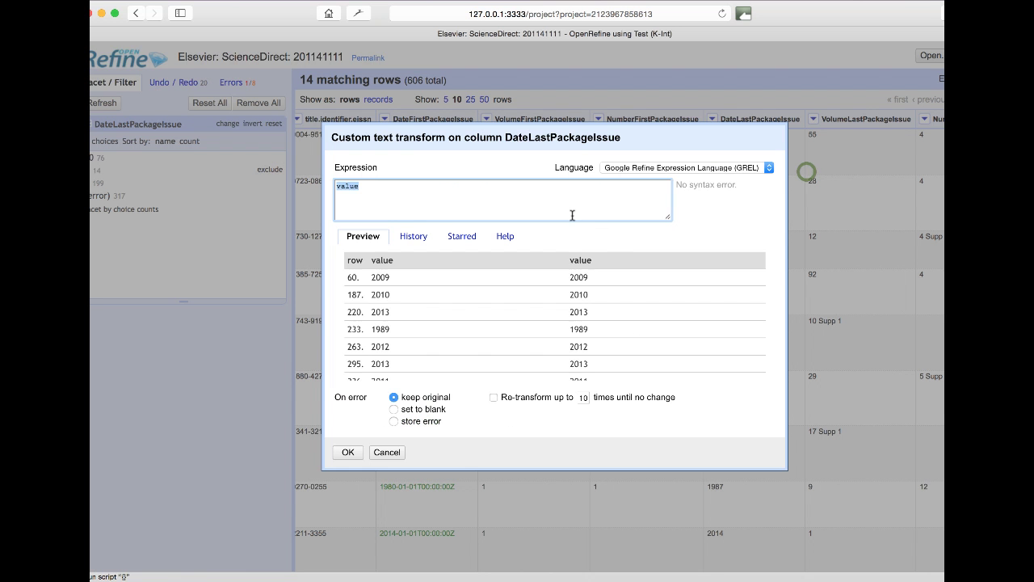
pyautogui.press('super+v')
pyautogui.click(349, 453)
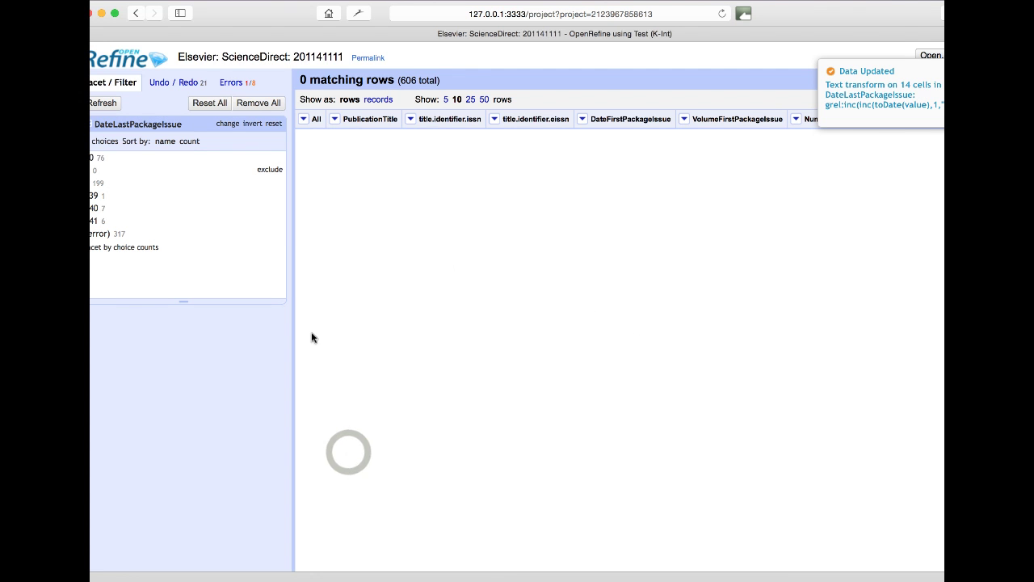
# Filter to the seven-character end dates and copy inc(inc(toDate(value),1,"month"),-1,"day") from the Quick Fix Transformations wiki page
pyautogui.click(93, 183)
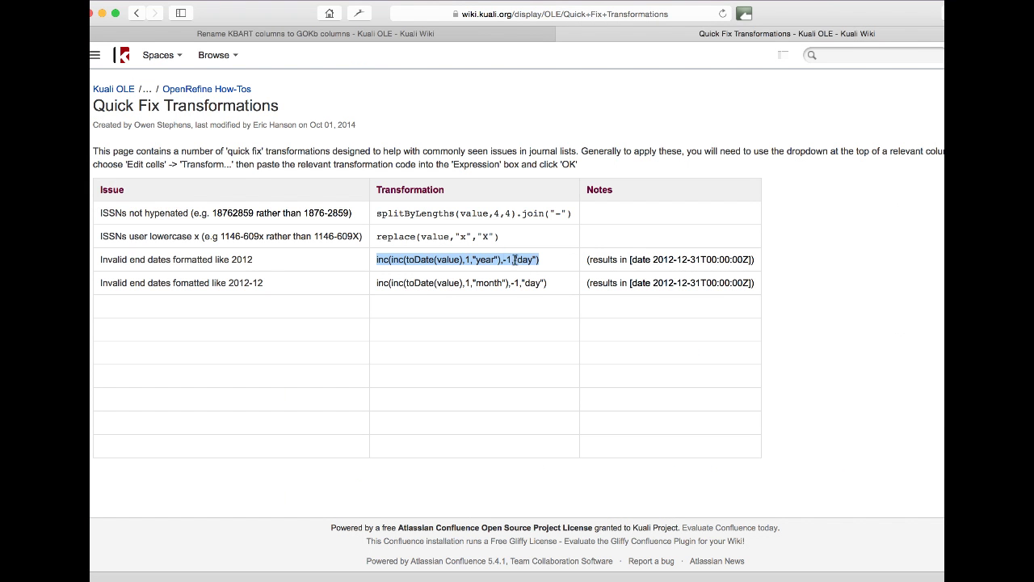
pyautogui.moveTo(557, 283); pyautogui.dragTo(375, 284)
pyautogui.hotkey('ctrl', 'c')
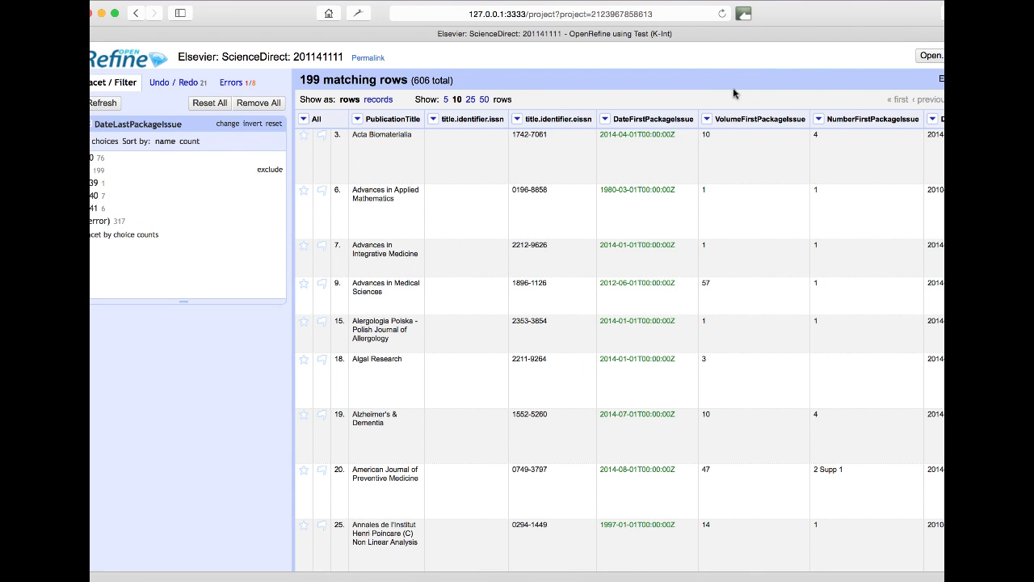
pyautogui.hscroll(5, 848, 185)
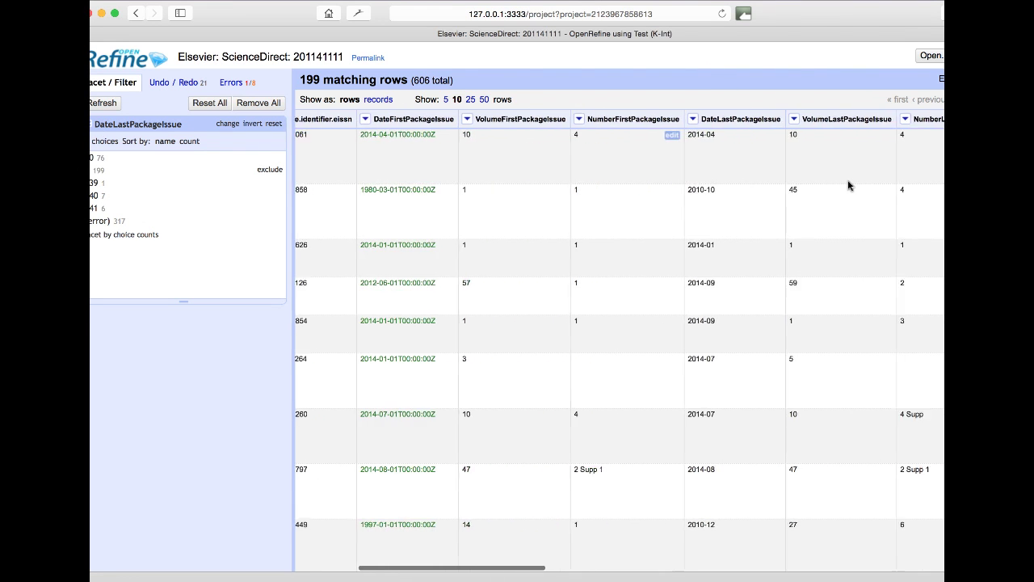
pyautogui.click(629, 119)
pyautogui.moveTo(639, 134)
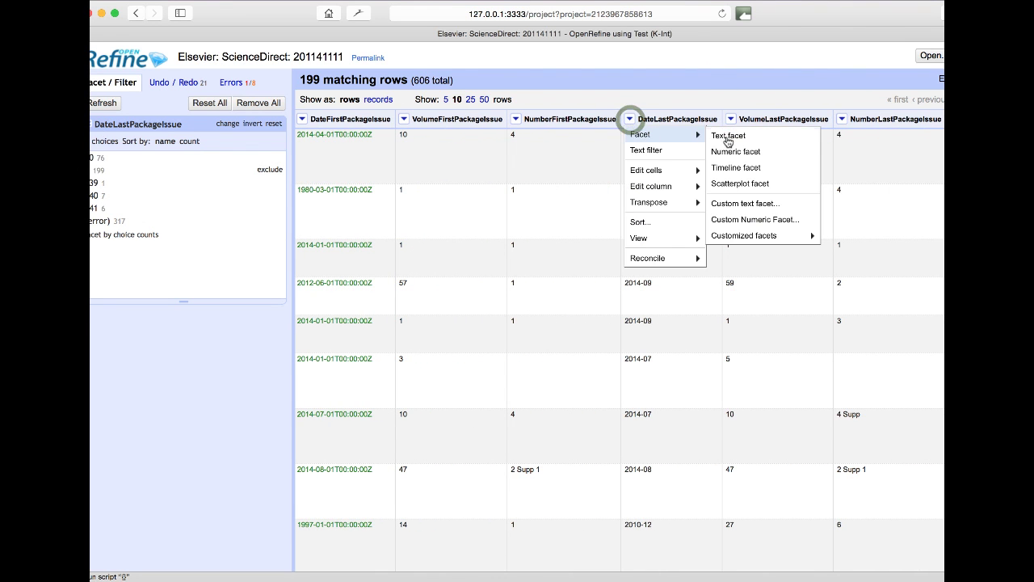
pyautogui.click(727, 136)
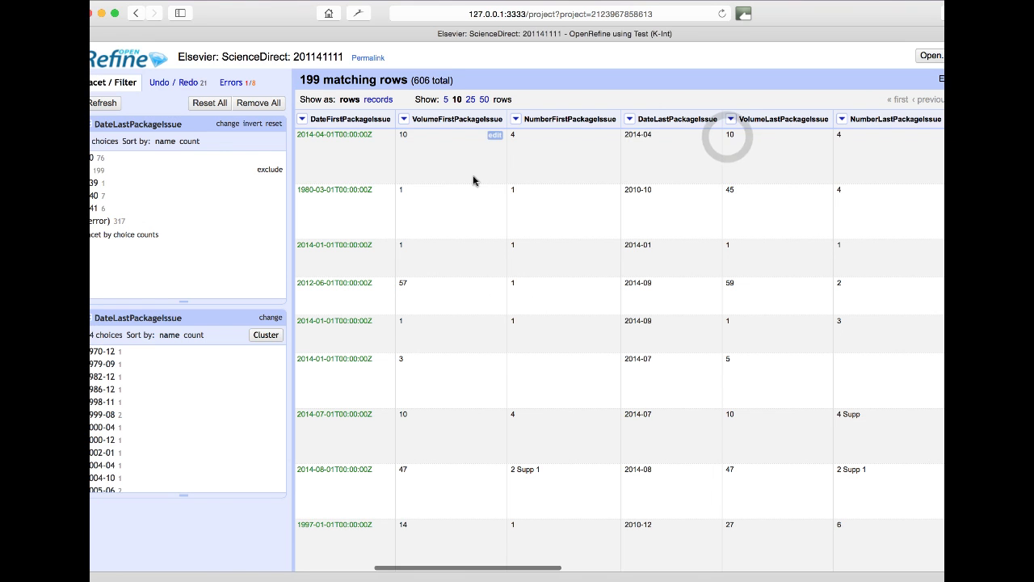
pyautogui.click(91, 327)
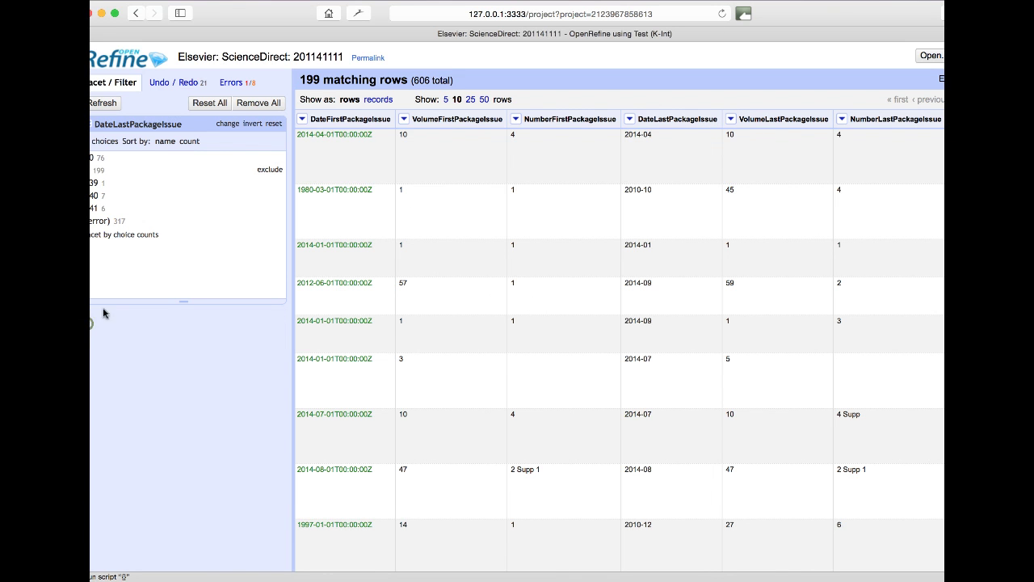
# Transform the filtered year-month DateLastPackageIssue cells with the copied month-end expression
pyautogui.click(629, 120)
pyautogui.moveTo(646, 169)
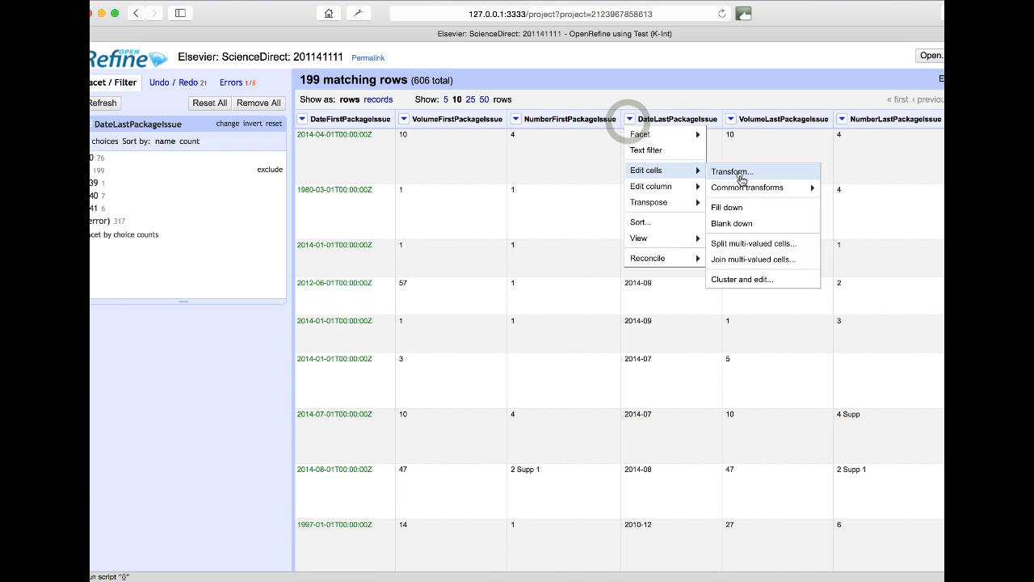
pyautogui.click(733, 170)
pyautogui.hotkey('ctrl', 'v')
pyautogui.click(348, 452)
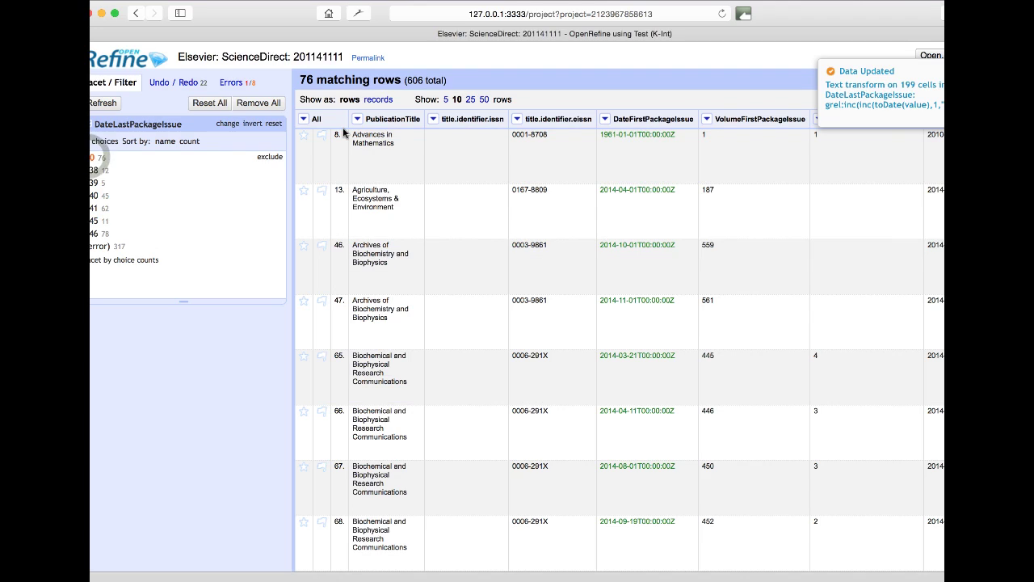
# Convert the filtered full-date DateLastPackageIssue cells to dates with a value.toDate expression and remove the column's length facet
pyautogui.hscroll(5, 755, 170)
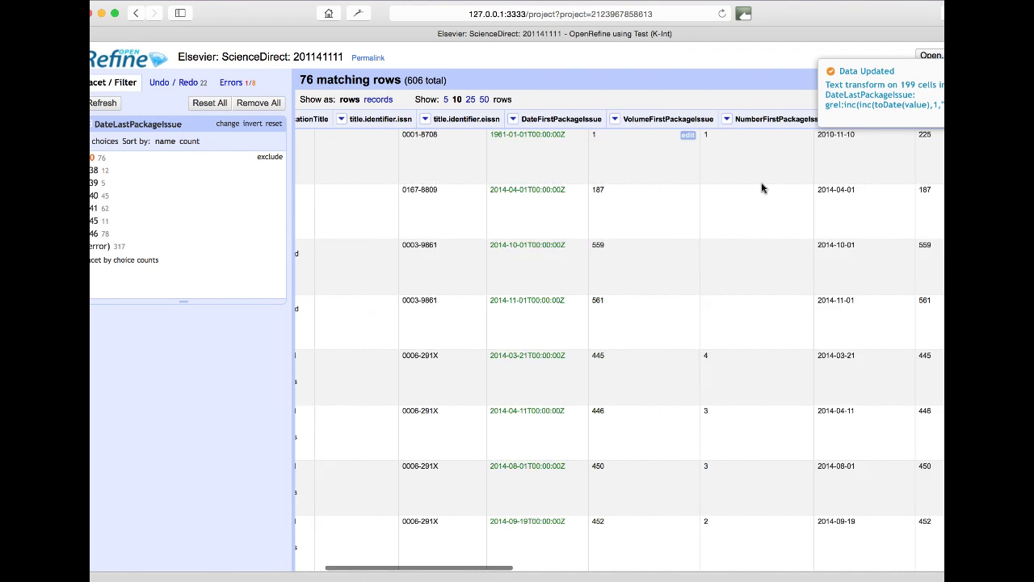
pyautogui.click(649, 120)
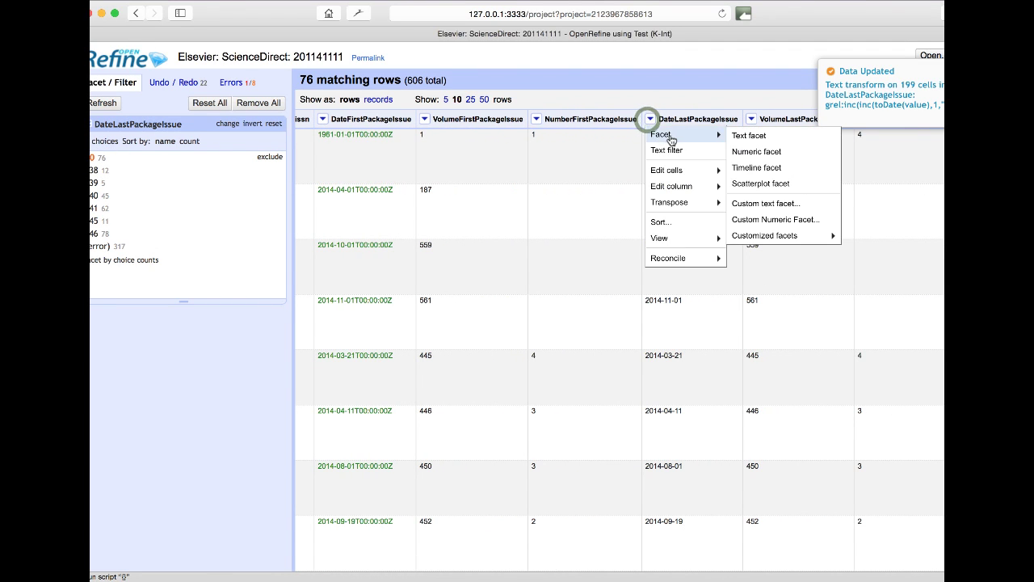
pyautogui.moveTo(678, 171)
pyautogui.click(748, 171)
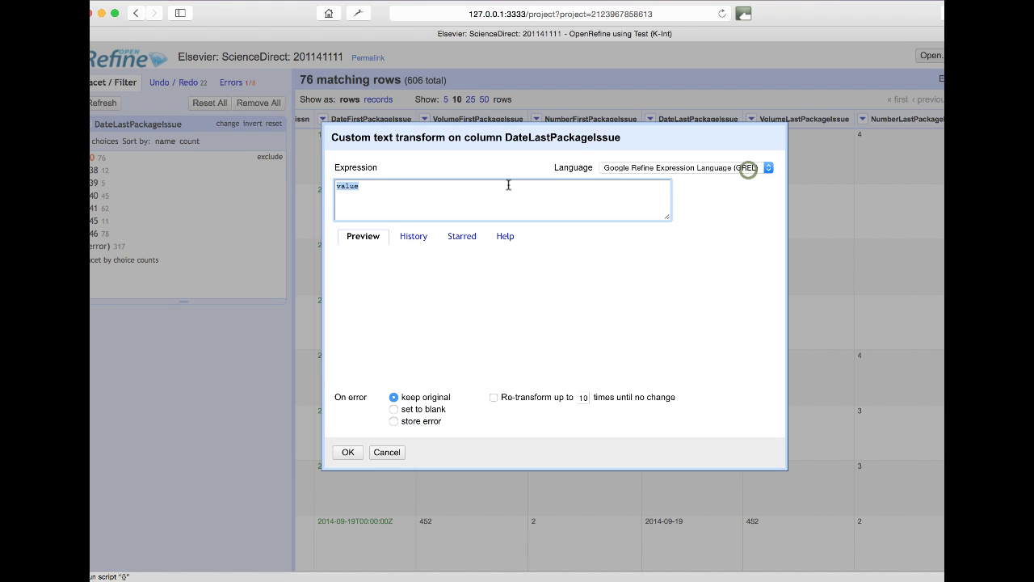
pyautogui.write('.toDate(')
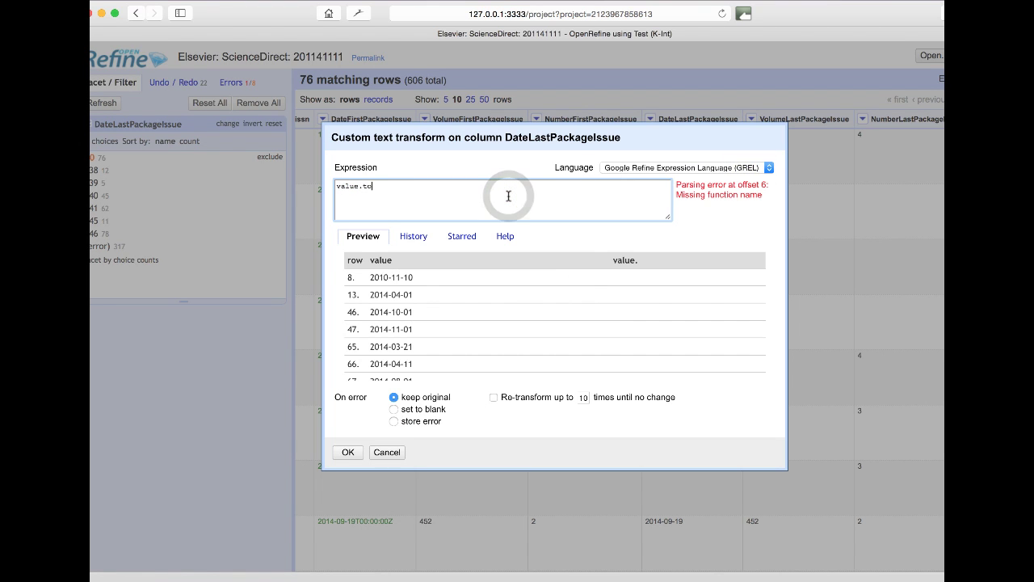
pyautogui.click(348, 451)
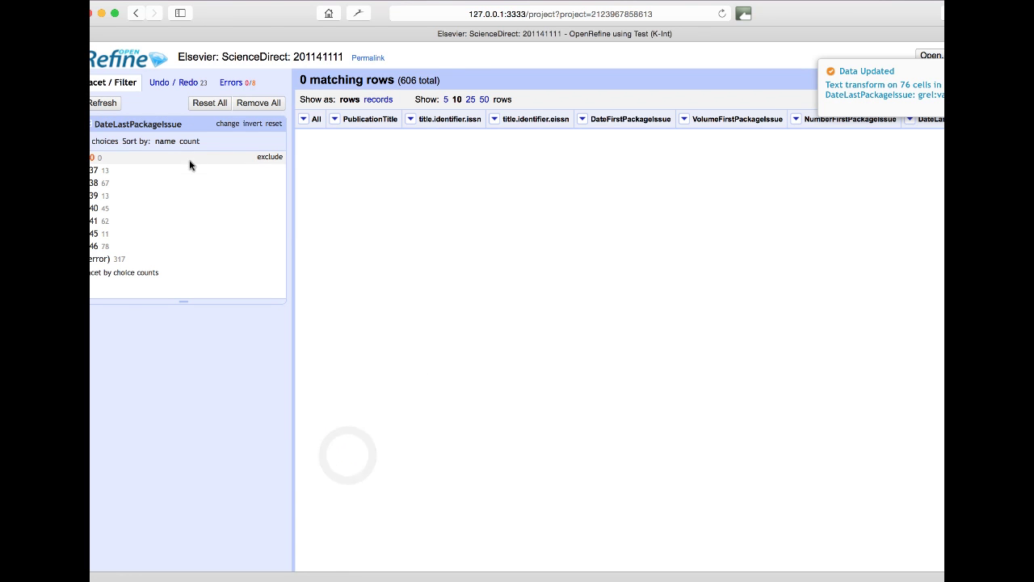
pyautogui.click(92, 125)
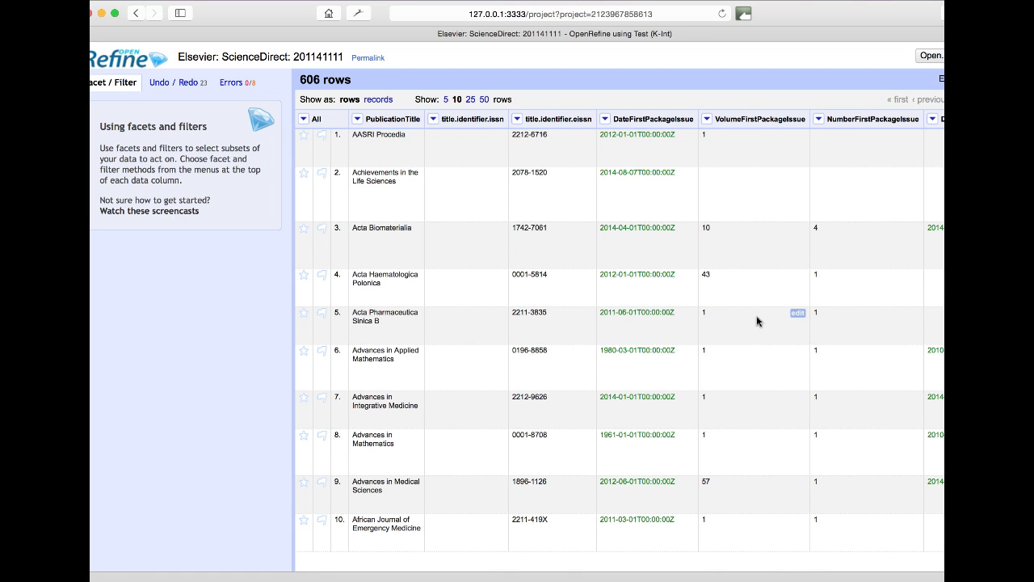
# Review the project's GOKb validation status and the list of remaining column warnings
pyautogui.click(238, 83)
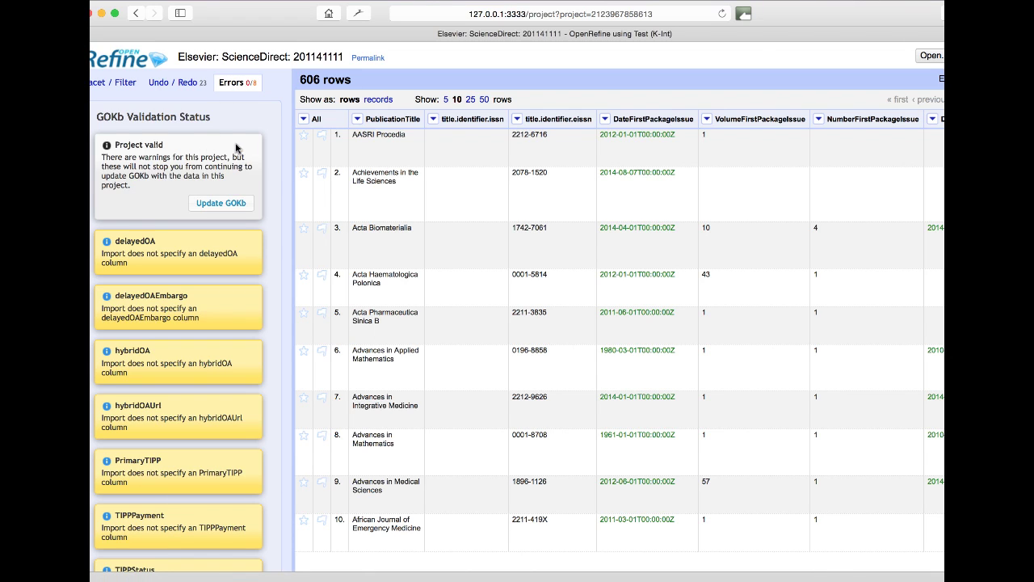
pyautogui.tripleClick(168, 146)
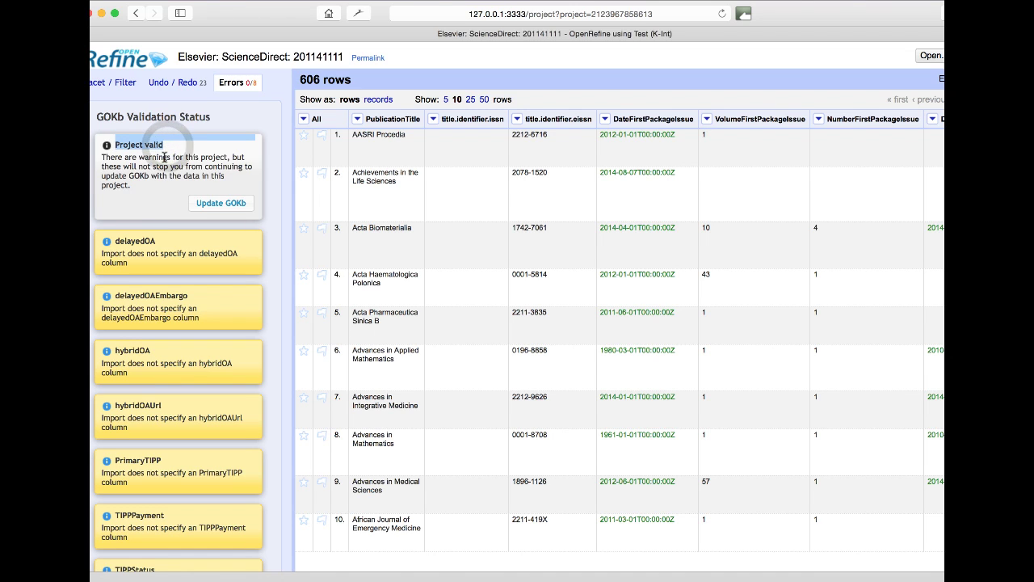
pyautogui.moveTo(179, 148); pyautogui.dragTo(114, 146)
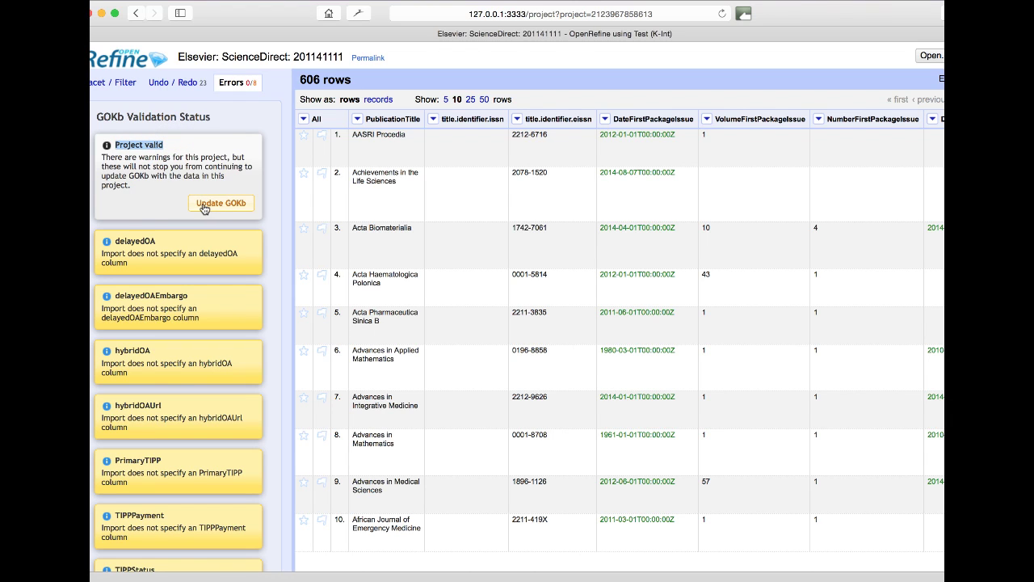
pyautogui.scroll(-2, 139, 318)
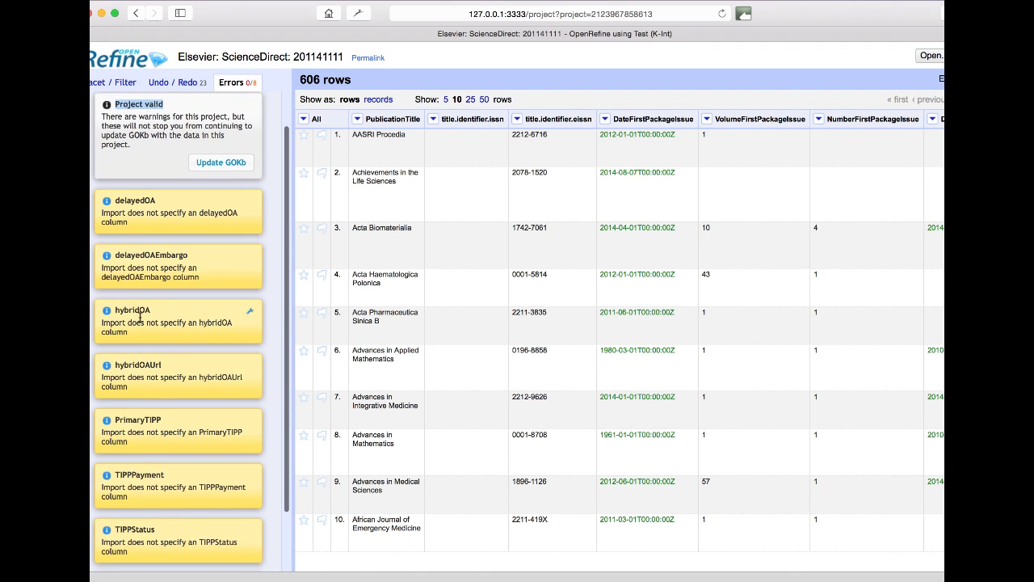
pyautogui.scroll(1, 140, 318)
pyautogui.scroll(2, 140, 317)
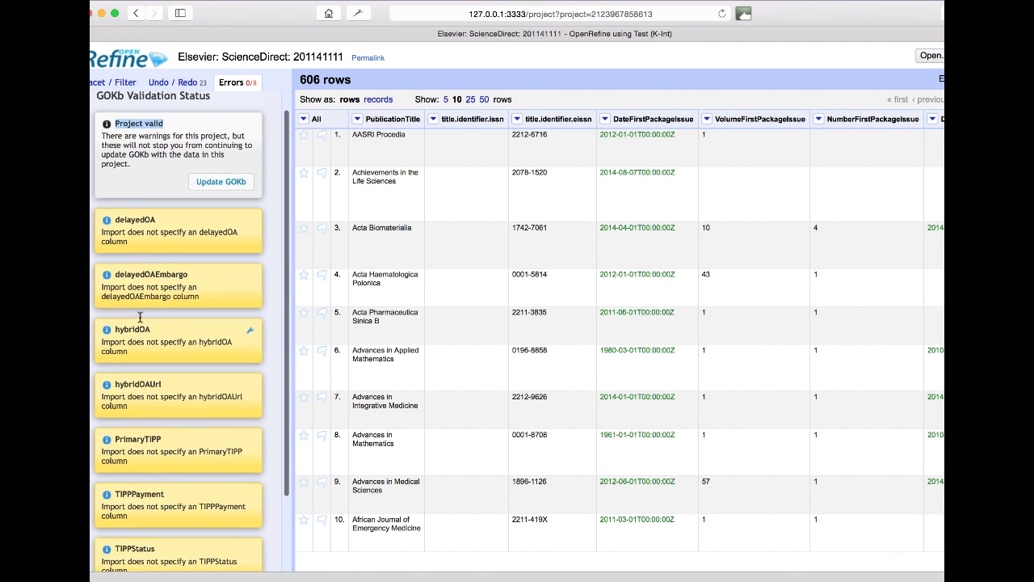